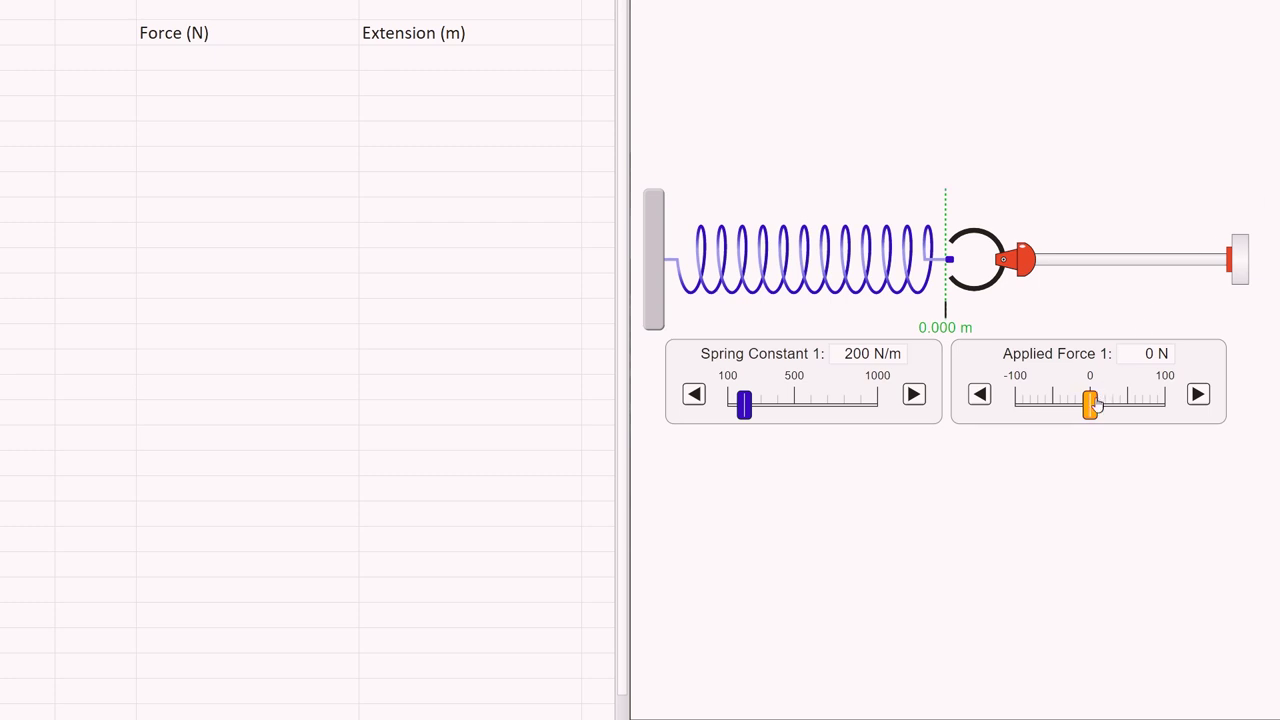
Step: Record the unloaded spring in the first table row with a force of 0 and an extension of 0
{"action": "left_click", "coordinate": [253, 56]}
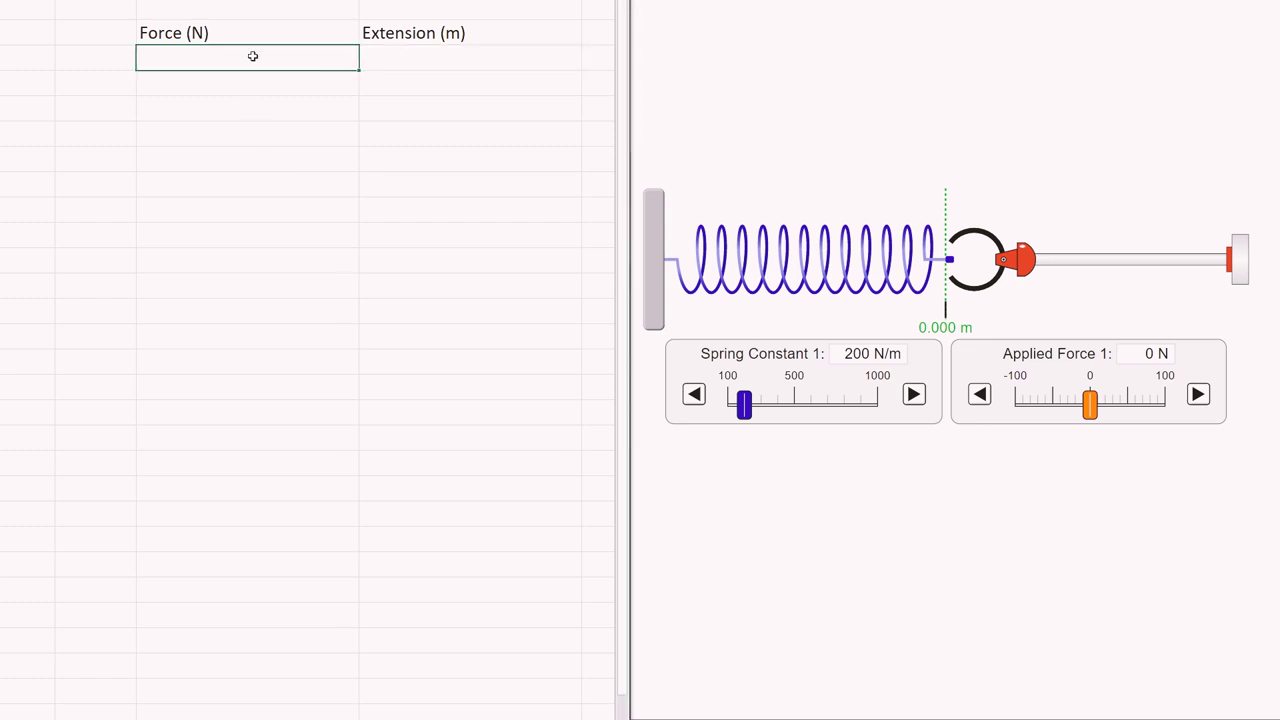
{"action": "type", "text": "0"}
{"action": "left_click", "coordinate": [384, 58]}
{"action": "type", "text": "0"}
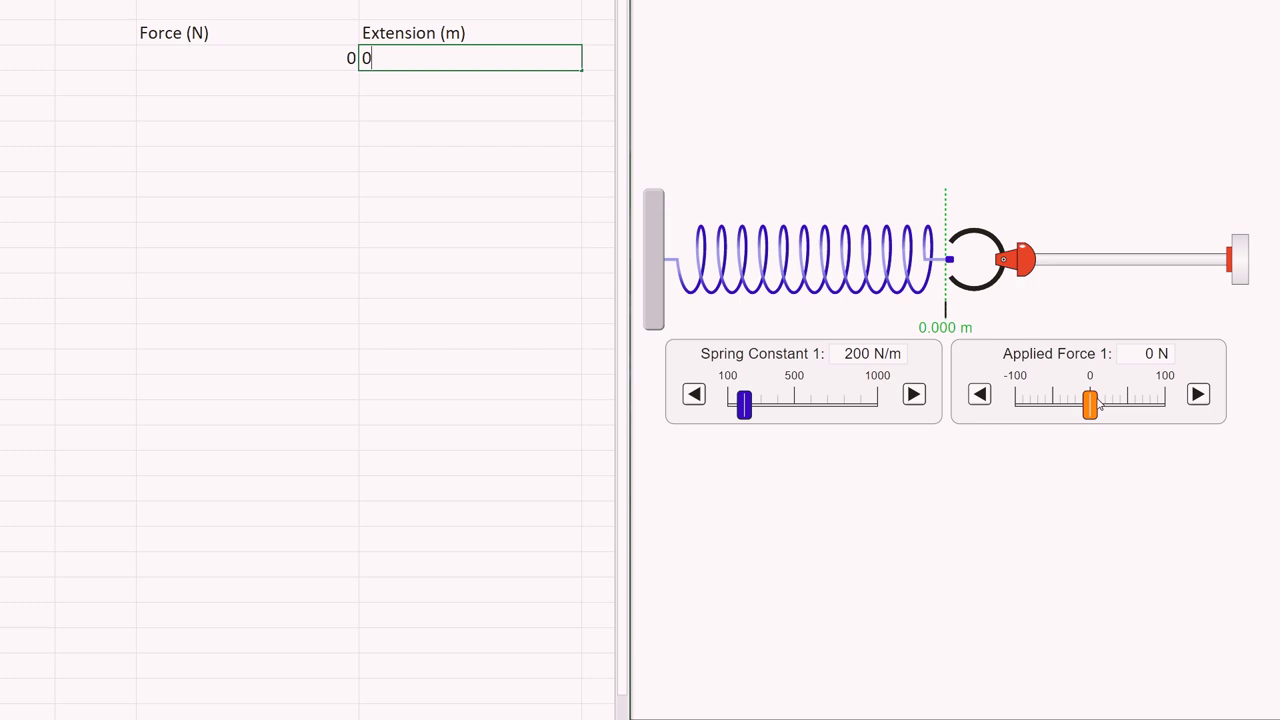
Step: Increase the force applied to the spring and record a force of 10 with an extension of 0.05
{"action": "left_click", "coordinate": [1091, 404]}
{"action": "left_click_drag", "start_coordinate": [1094, 406], "coordinate": [1106, 404]}
{"action": "left_click", "coordinate": [277, 84]}
{"action": "type", "text": "10"}
{"action": "key", "text": "Tab"}
{"action": "type", "text": "0.05"}
{"action": "key", "text": "Return"}
Step: Record a force of 20 with an extension of 0.1 in the following table row
{"action": "left_click", "coordinate": [319, 107]}
{"action": "type", "text": "20"}
{"action": "key", "text": "Tab"}
{"action": "type", "text": "0.1"}
{"action": "key", "text": "Return"}
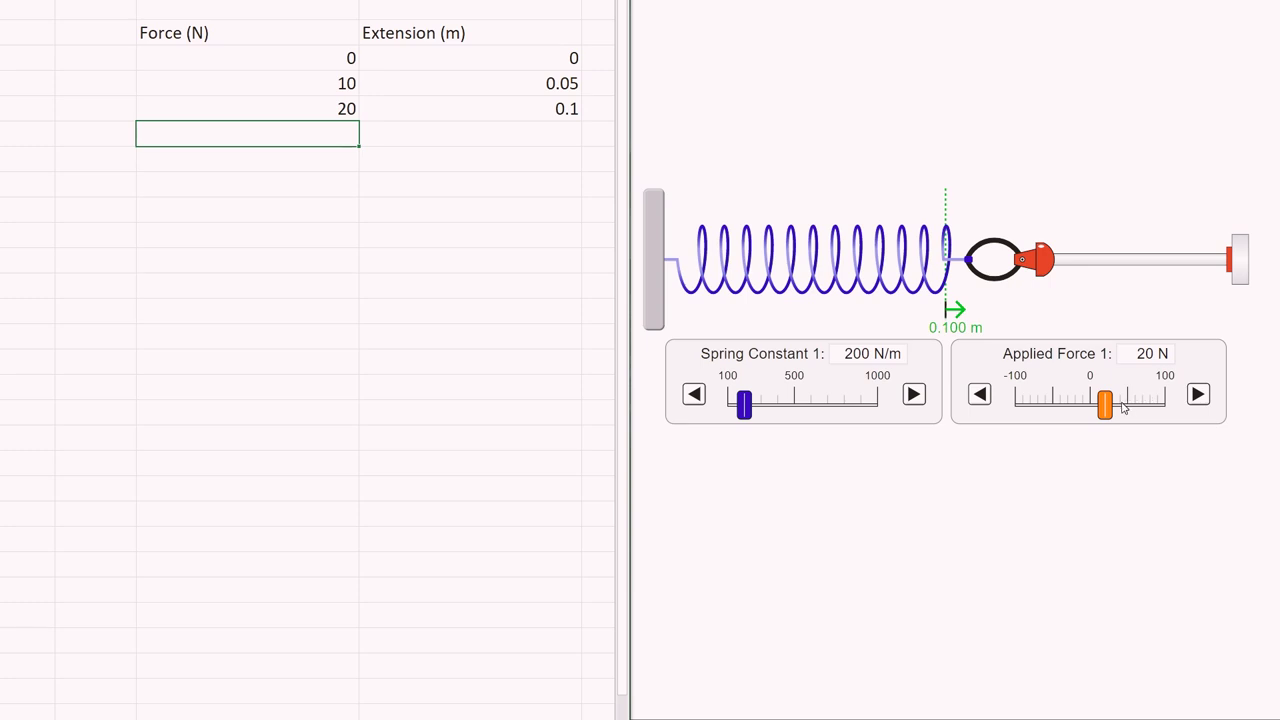
Step: Increase the applied force further and record a force of 30 with an extension of 0.15
{"action": "left_click_drag", "start_coordinate": [1106, 405], "coordinate": [1119, 410]}
{"action": "key", "text": "alt+Tab"}
{"action": "type", "text": "30"}
{"action": "key", "text": "Tab"}
{"action": "type", "text": "0.15"}
{"action": "key", "text": "Return"}
Step: Add the readings for forces of 40 and 50 with extensions of 0.2 and 0.25
{"action": "type", "text": "40"}
{"action": "key", "text": "Tab"}
{"action": "type", "text": "0.2"}
{"action": "key", "text": "Return"}
{"action": "type", "text": "50"}
{"action": "key", "text": "Tab"}
{"action": "type", "text": "0.25"}
{"action": "key", "text": "Return"}
Step: Add the readings for forces of 60 and 70 with extensions of 0.3 and 0.35
{"action": "type", "text": "60"}
{"action": "key", "text": "Tab"}
{"action": "type", "text": "0.3"}
{"action": "key", "text": "Return"}
{"action": "type", "text": "70"}
{"action": "key", "text": "Tab"}
{"action": "type", "text": "0.35"}
{"action": "key", "text": "Return"}
Step: Complete the table with forces of 80, 90 and 100 and extensions of 0.4, 0.45 and 0.5
{"action": "type", "text": "80"}
{"action": "key", "text": "Tab"}
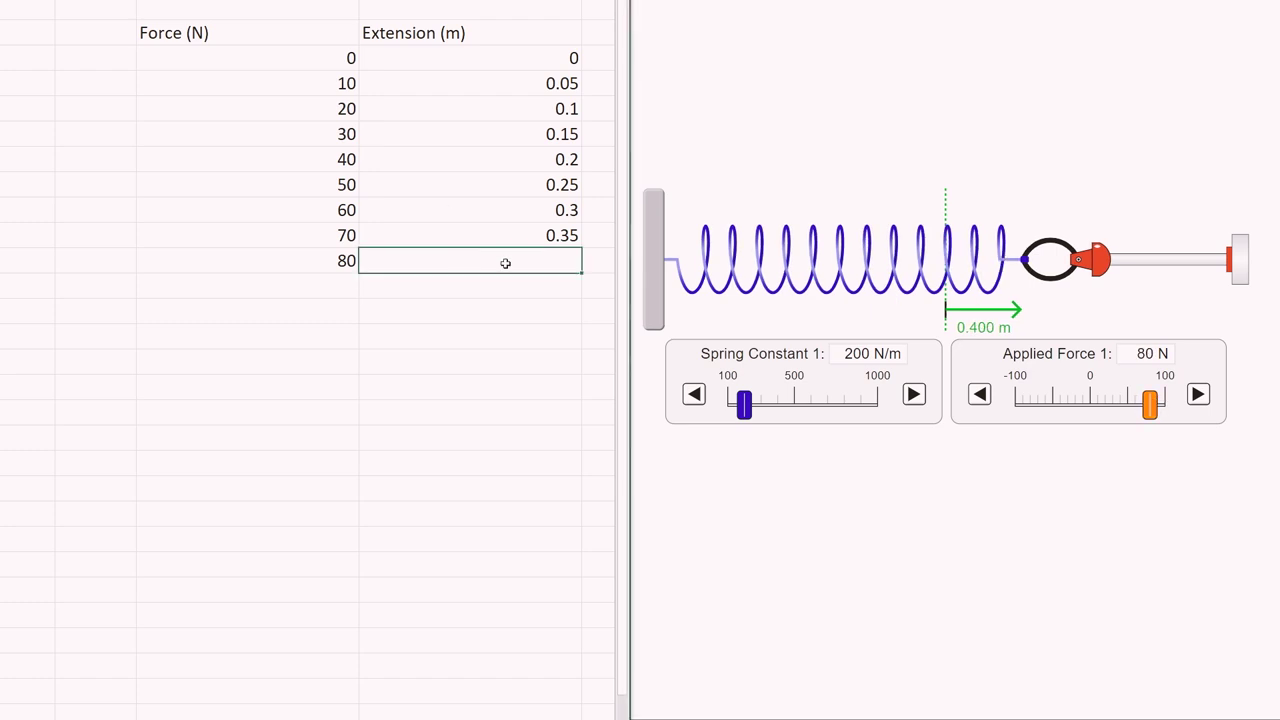
{"action": "type", "text": "0.4"}
{"action": "key", "text": "Return"}
{"action": "type", "text": "90"}
{"action": "key", "text": "Tab"}
{"action": "type", "text": "0.45"}
{"action": "key", "text": "Return"}
{"action": "type", "text": "100\t0.5"}
Step: Format all the extension values to show two decimal places
{"action": "left_click_drag", "start_coordinate": [505, 58], "coordinate": [505, 311]}
{"action": "key", "text": "ctrl+shift+1"}
{"action": "left_click", "coordinate": [417, 80]}
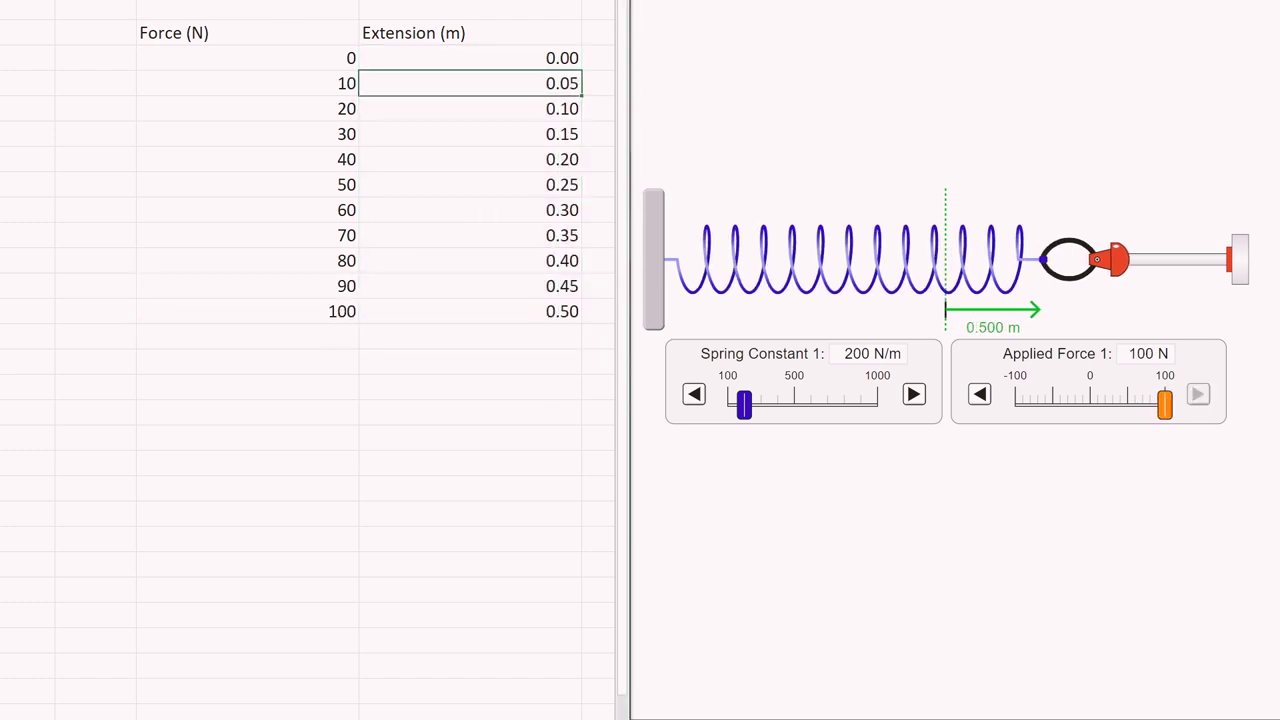
{"action": "left_click_drag", "start_coordinate": [435, 59], "coordinate": [489, 303]}
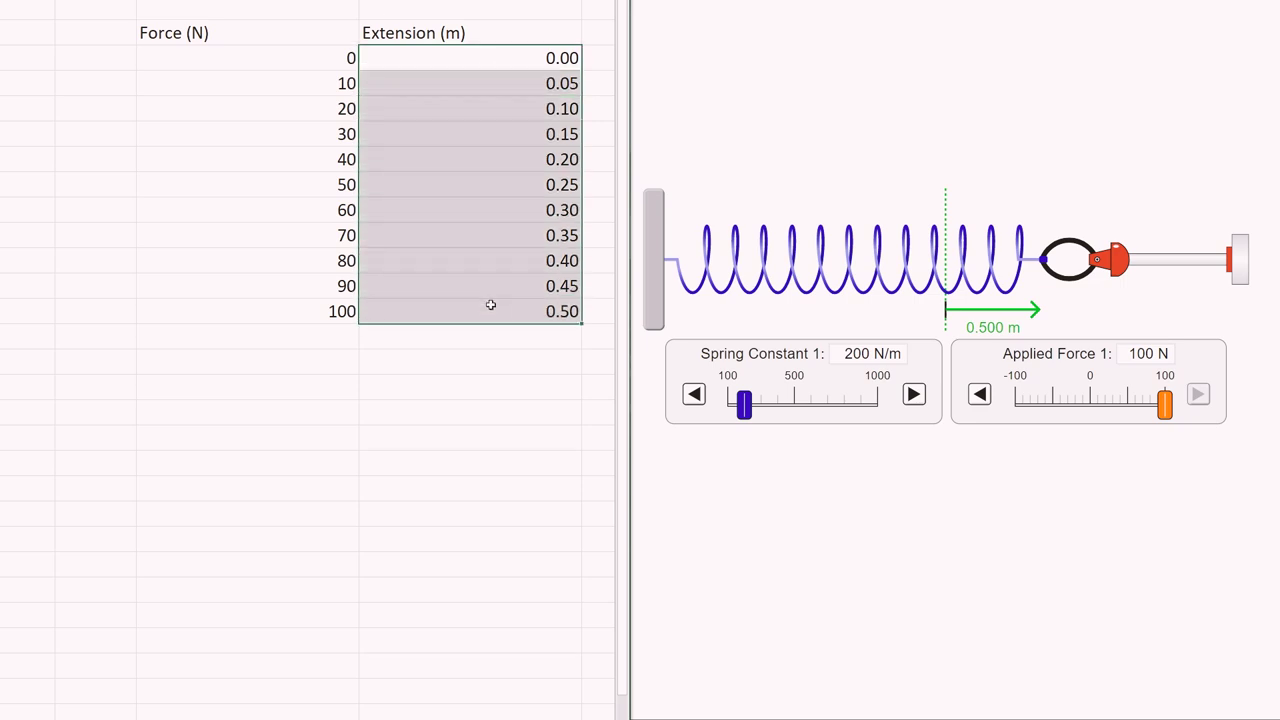
{"action": "left_click", "coordinate": [484, 367]}
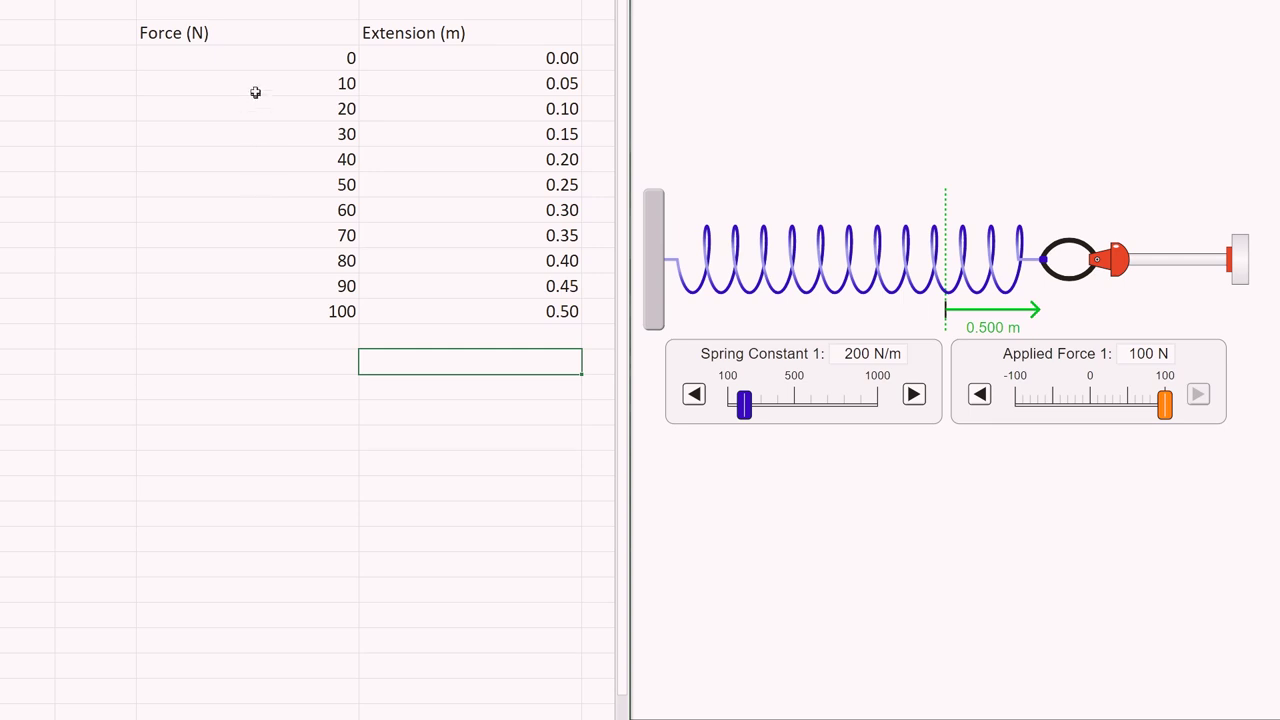
Step: Compare the extensions recorded at forces of 20 and 40 to see how extension changes with force
{"action": "left_click", "coordinate": [261, 124]}
{"action": "left_click", "coordinate": [260, 115]}
{"action": "left_click", "coordinate": [490, 111]}
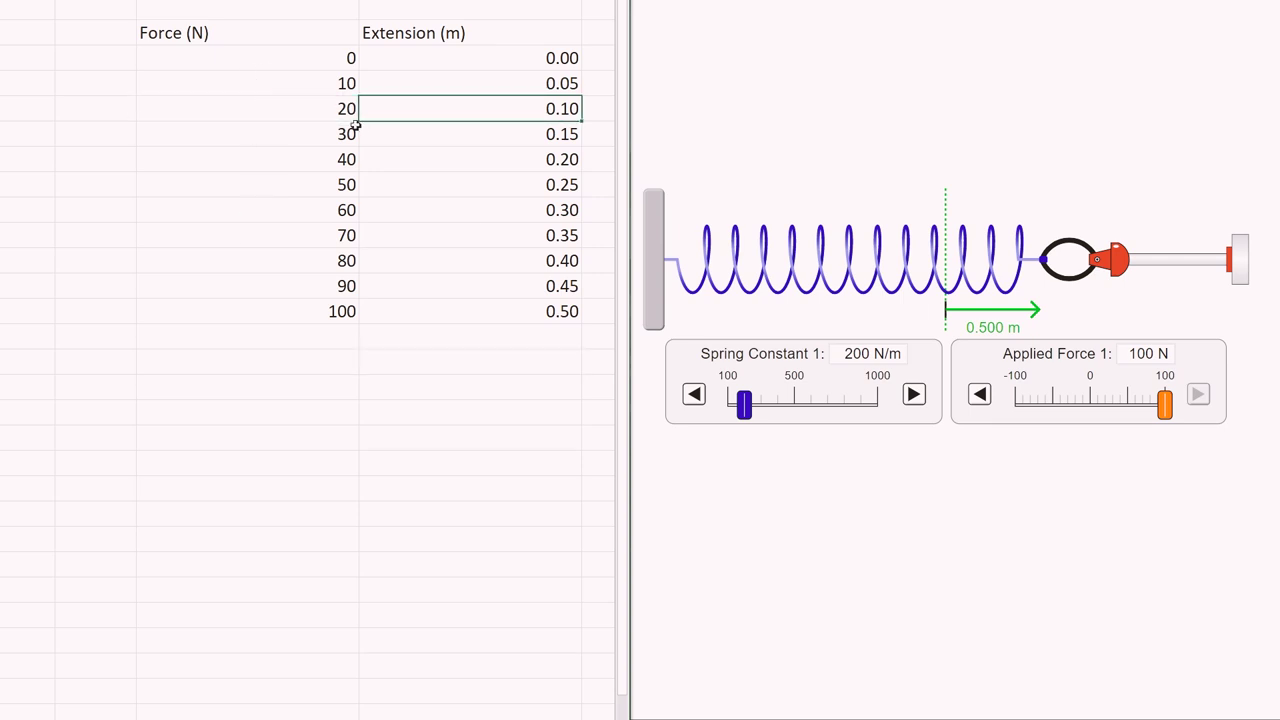
{"action": "left_click", "coordinate": [350, 158]}
{"action": "left_click", "coordinate": [443, 157]}
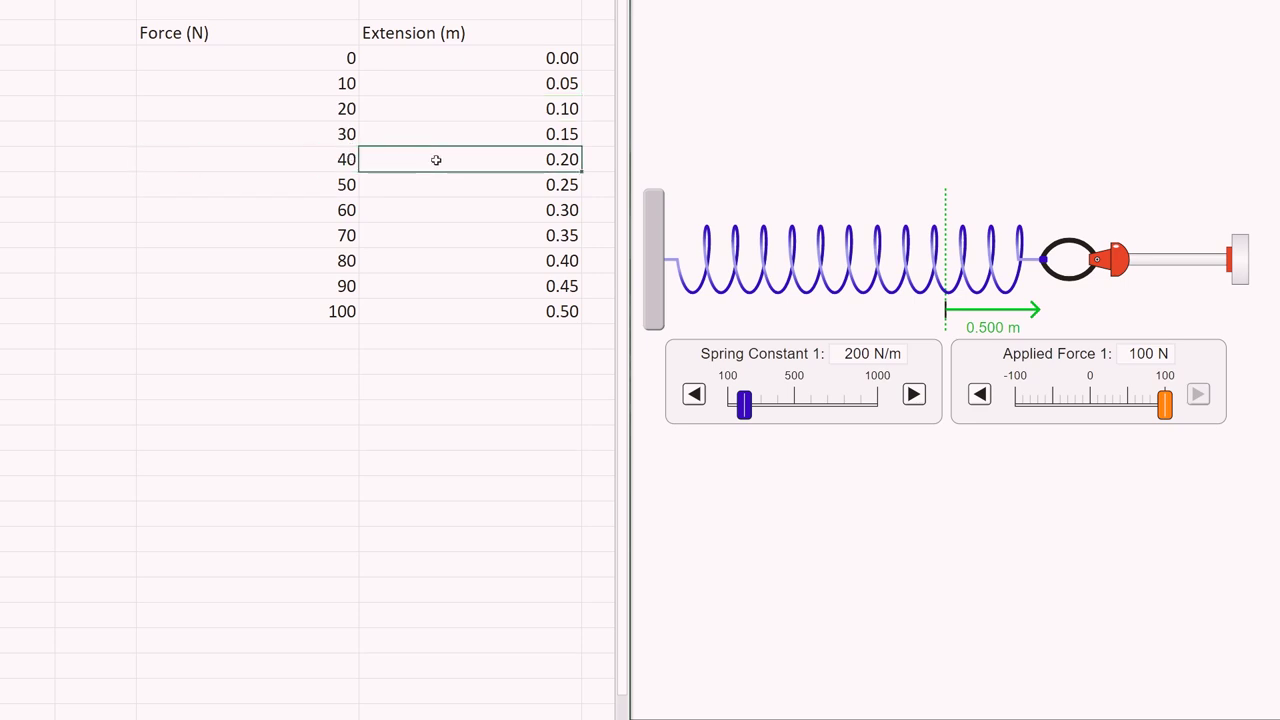
{"action": "left_click", "coordinate": [344, 108]}
{"action": "left_click", "coordinate": [344, 132]}
{"action": "left_click", "coordinate": [345, 158]}
{"action": "left_click", "coordinate": [424, 118]}
{"action": "left_click", "coordinate": [429, 161]}
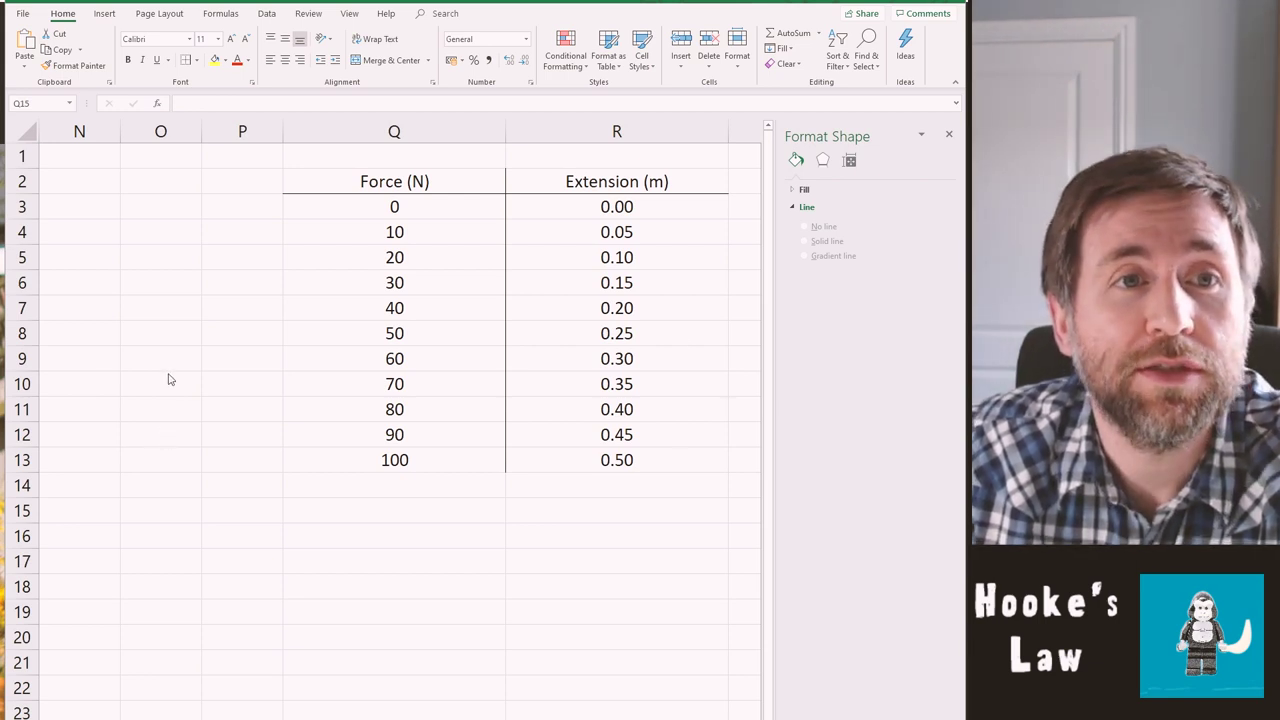
Step: Insert an empty scatter chart into the worksheet
{"action": "left_click", "coordinate": [104, 13]}
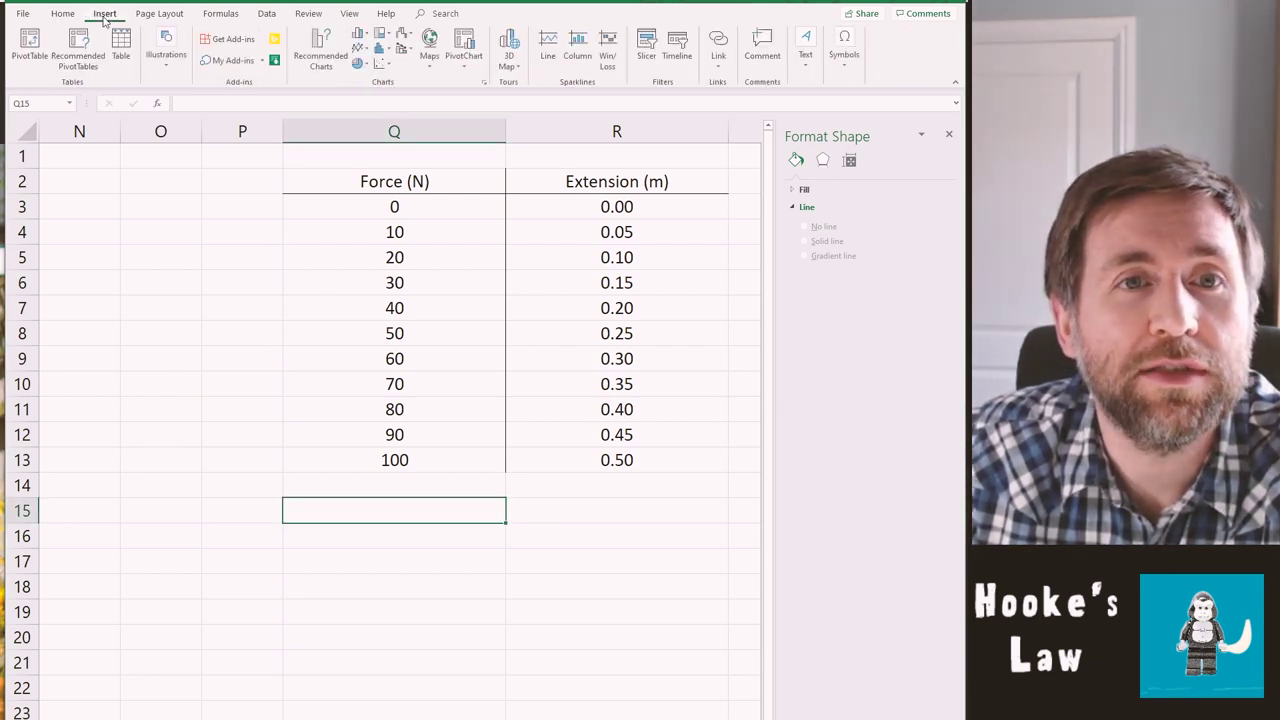
{"action": "left_click", "coordinate": [383, 66]}
{"action": "left_click", "coordinate": [391, 106]}
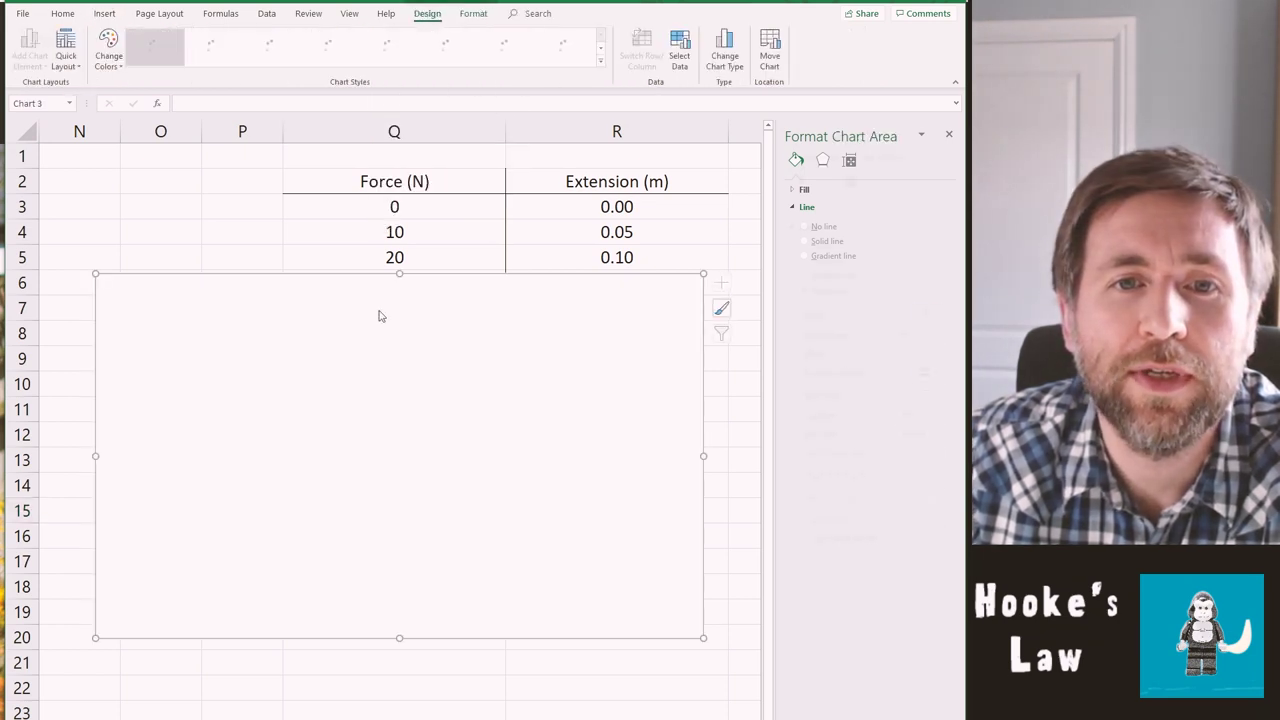
Step: Add a data series to the chart using the extensions R3:R13 as X values and the forces Q3:Q13 as Y values
{"action": "right_click", "coordinate": [352, 489]}
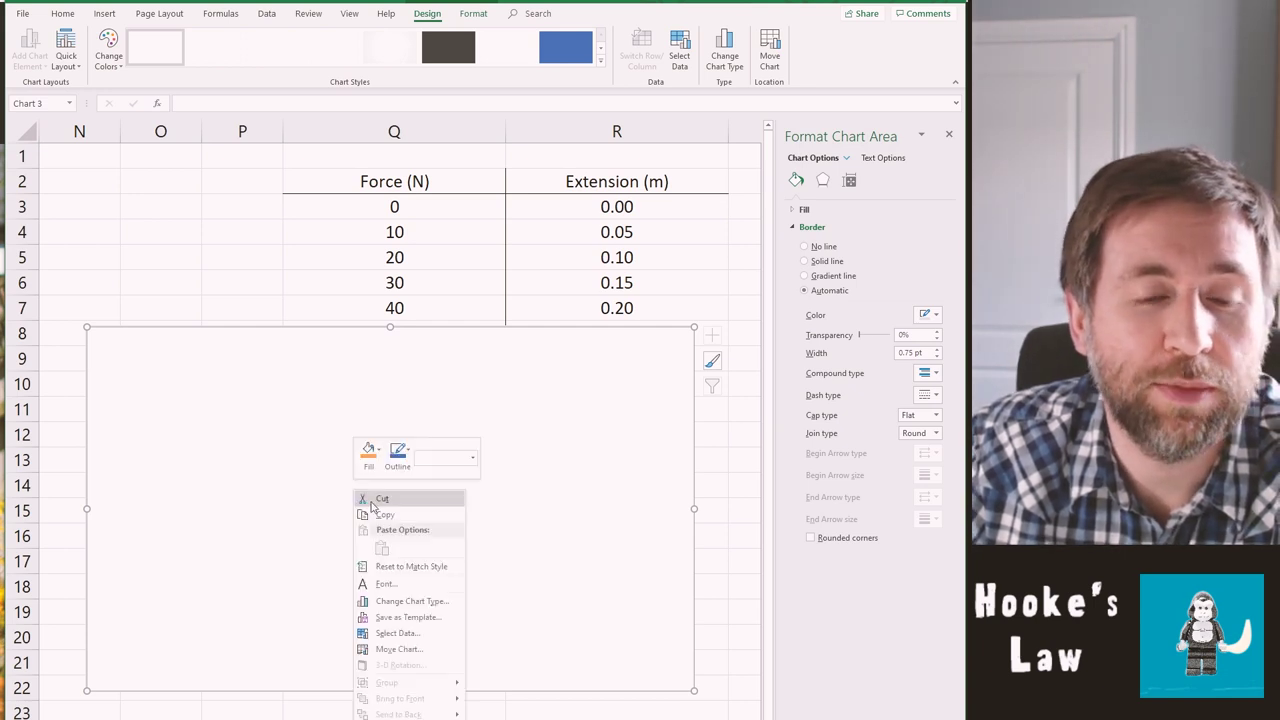
{"action": "left_click", "coordinate": [413, 633]}
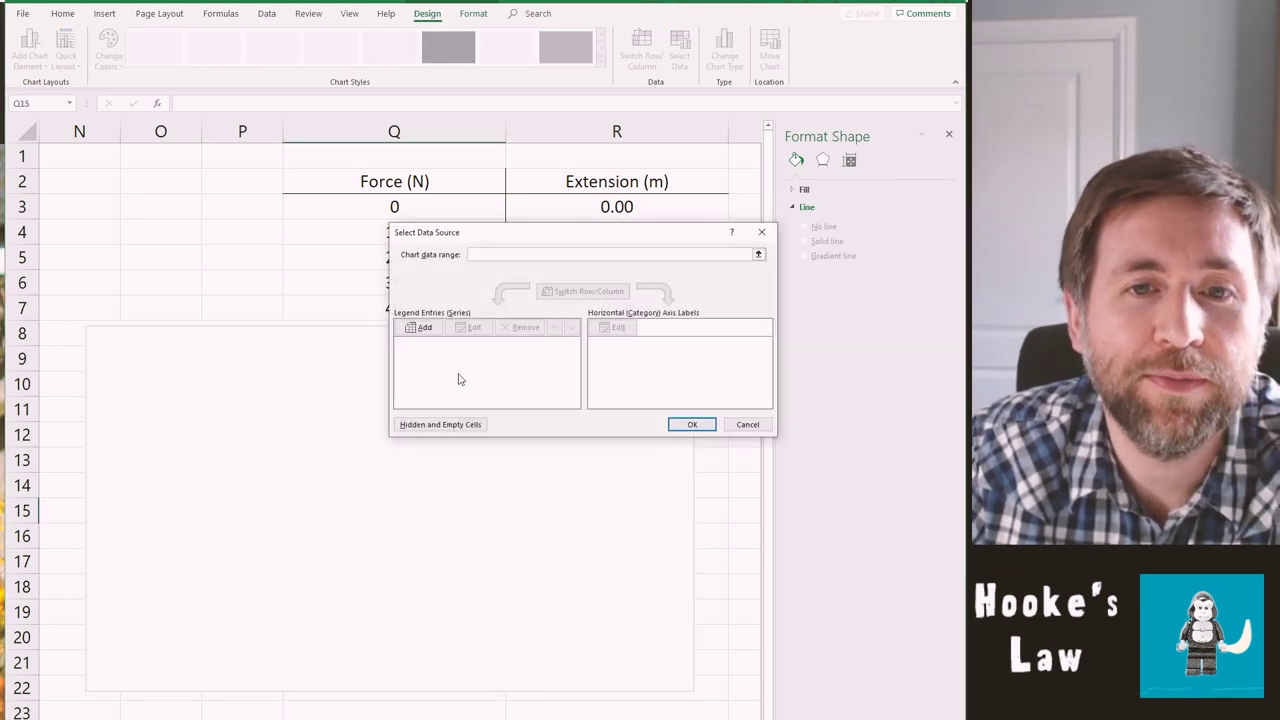
{"action": "left_click", "coordinate": [418, 329]}
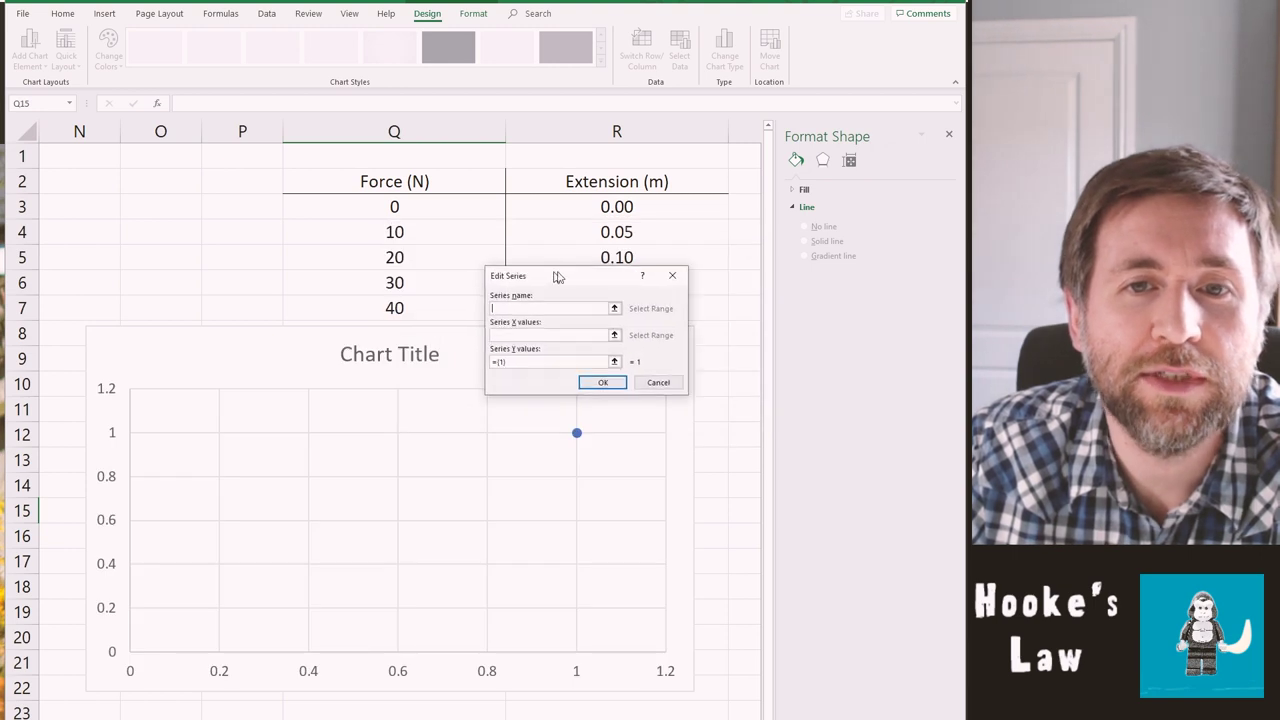
{"action": "left_click_drag", "start_coordinate": [552, 276], "coordinate": [648, 275]}
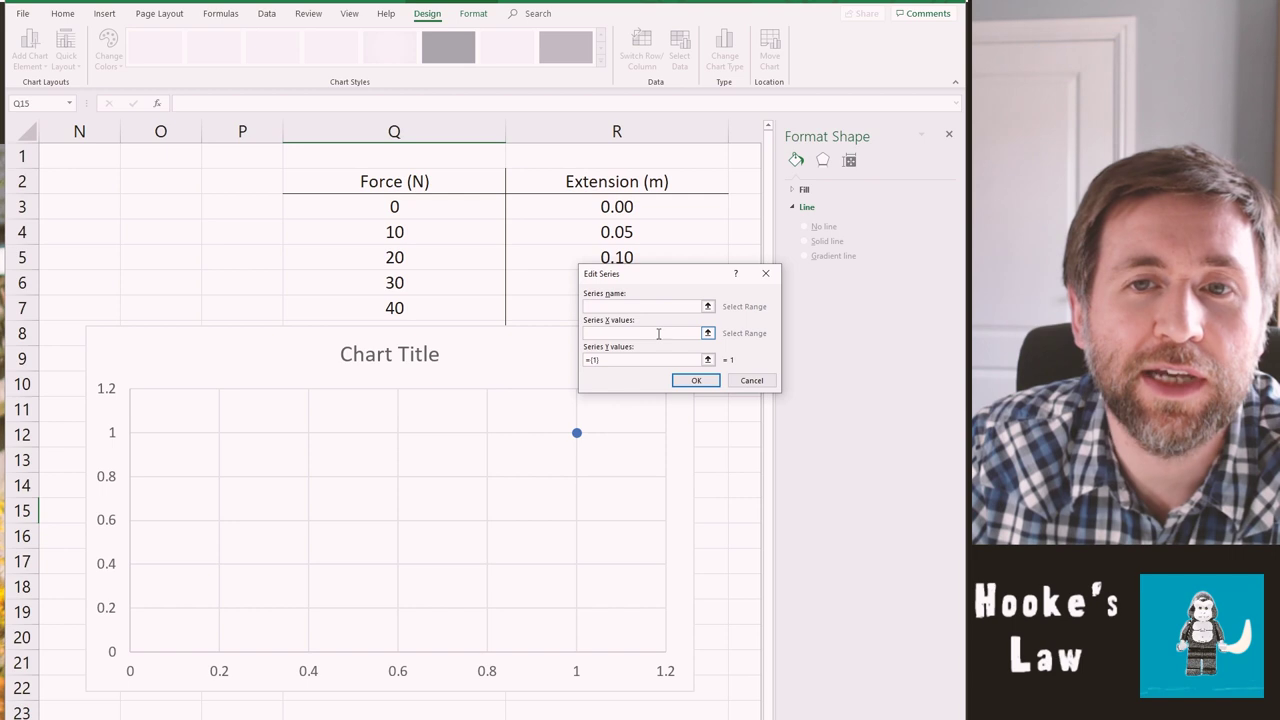
{"action": "left_click_drag", "start_coordinate": [680, 207], "coordinate": [705, 453]}
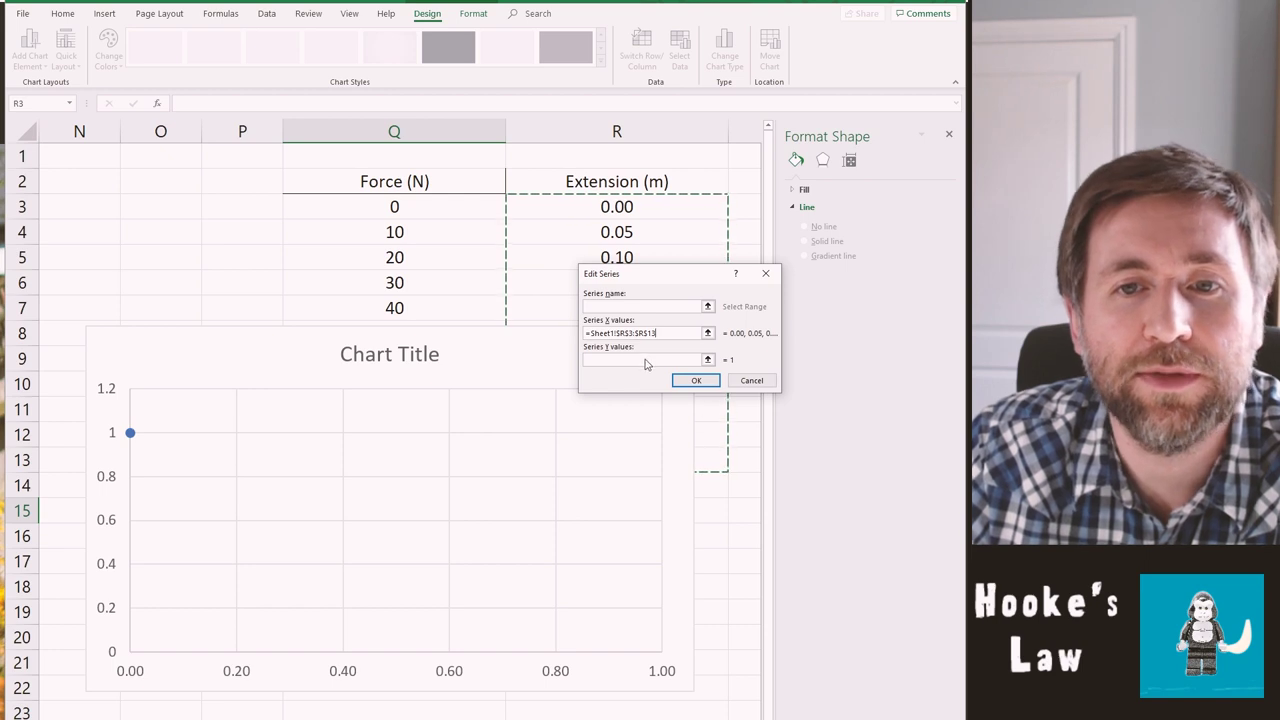
{"action": "left_click", "coordinate": [600, 359]}
{"action": "left_click_drag", "start_coordinate": [302, 212], "coordinate": [314, 452]}
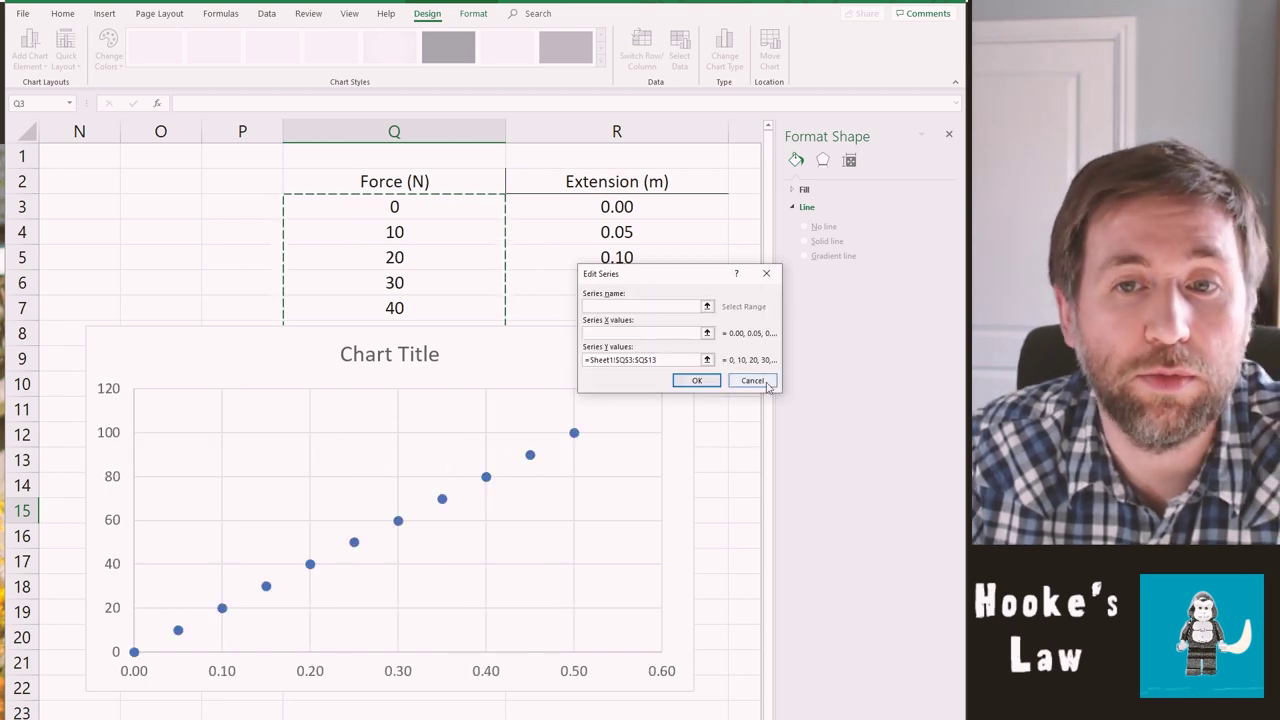
{"action": "left_click", "coordinate": [698, 383]}
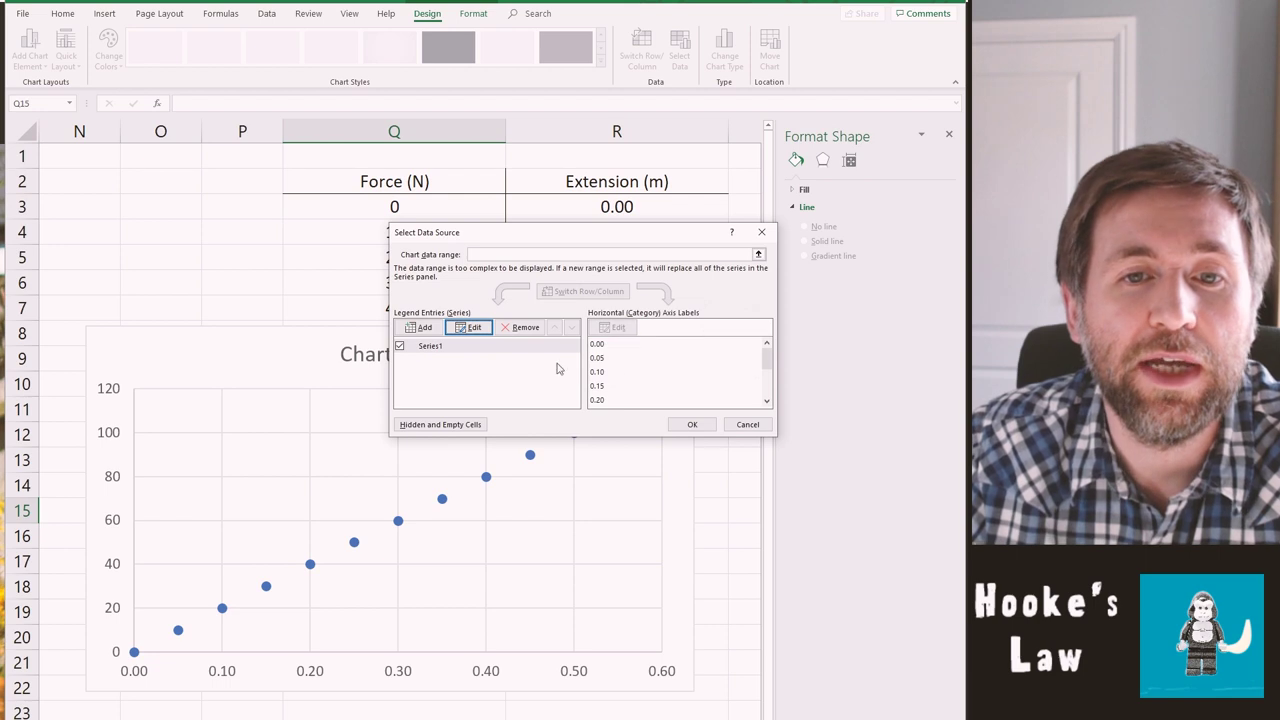
{"action": "left_click", "coordinate": [703, 428]}
Step: Move the chart up just below the 20 N table row and remove its chart title
{"action": "left_click_drag", "start_coordinate": [546, 346], "coordinate": [585, 292]}
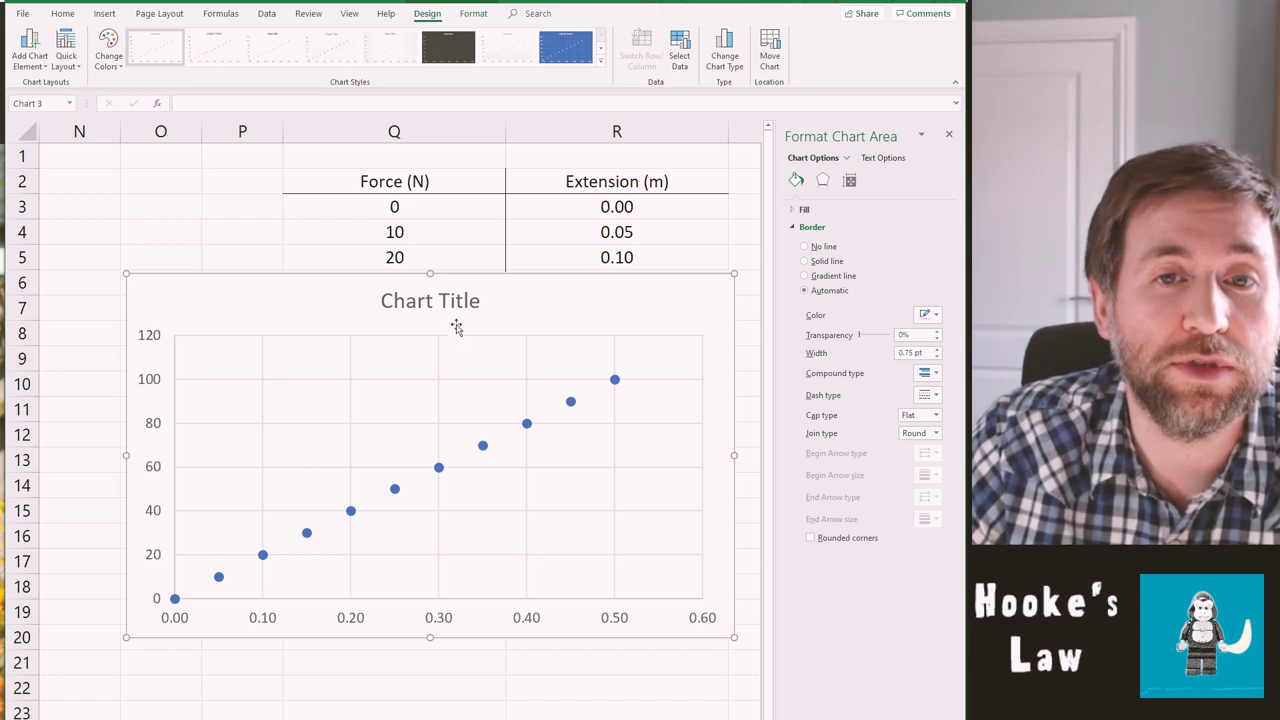
{"action": "left_click", "coordinate": [470, 298]}
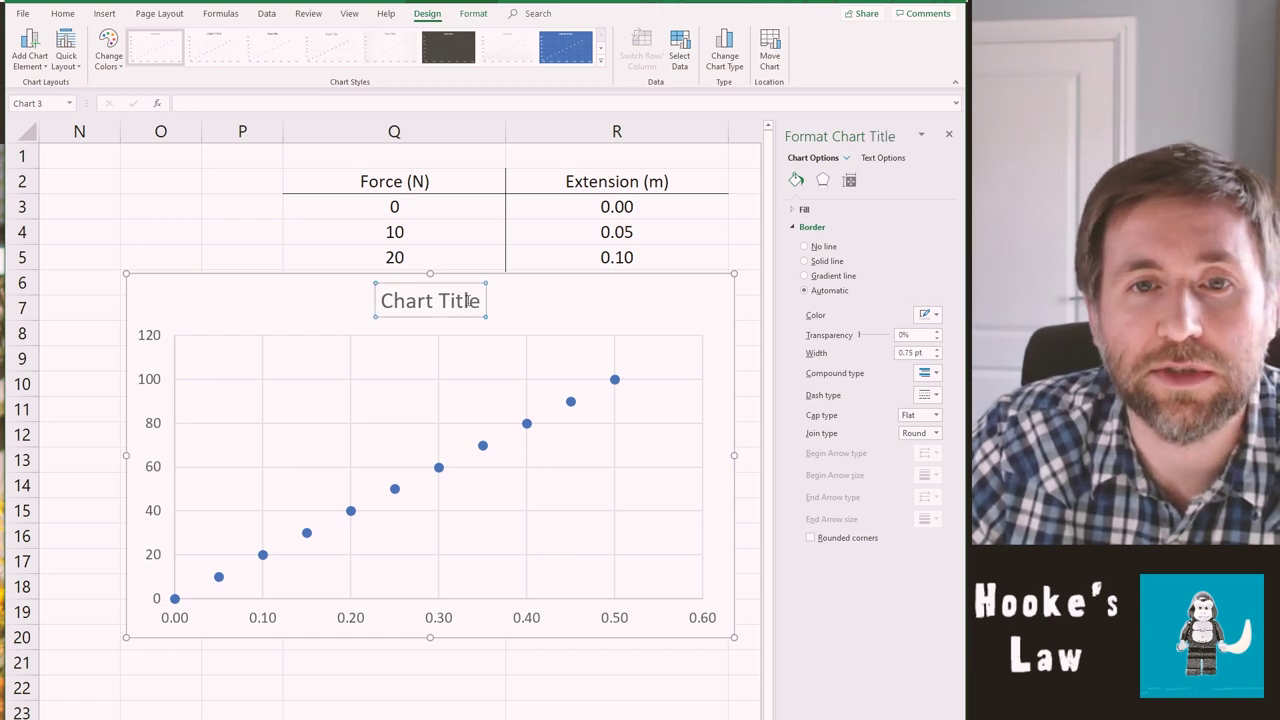
{"action": "key", "text": "Delete"}
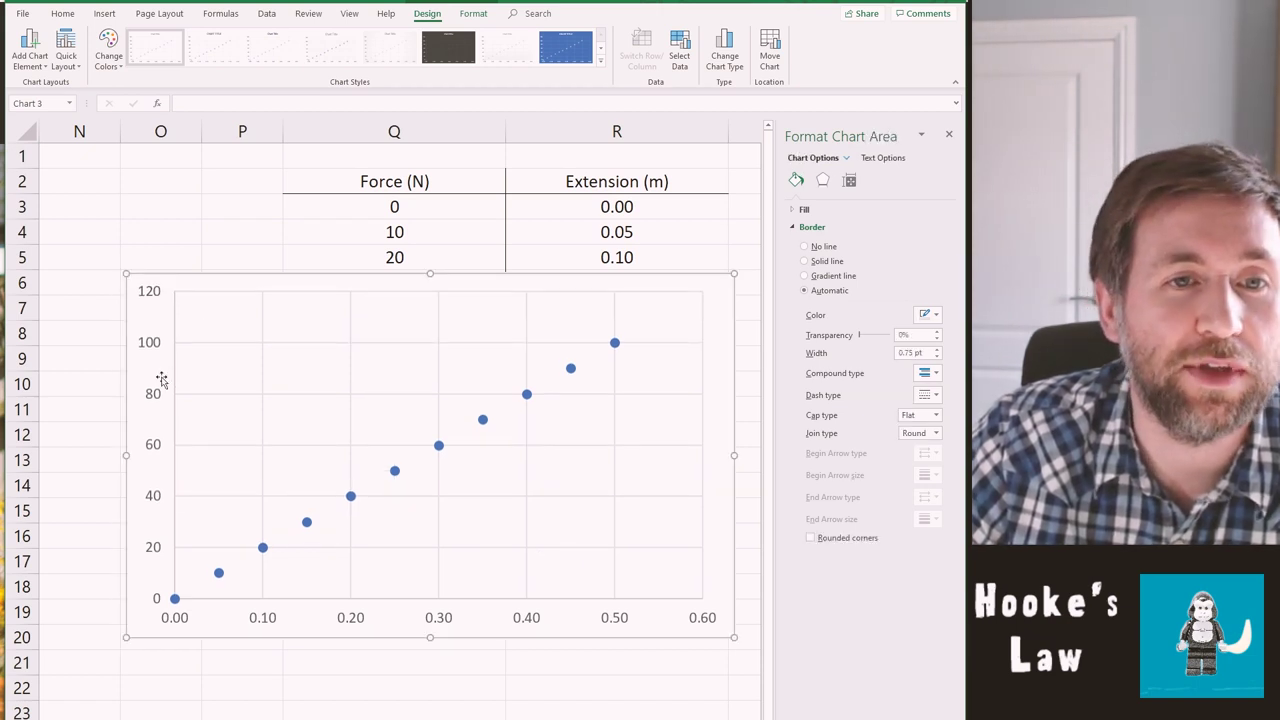
Step: Add primary horizontal and primary vertical axis titles to the chart
{"action": "left_click", "coordinate": [474, 567]}
{"action": "left_click", "coordinate": [45, 68]}
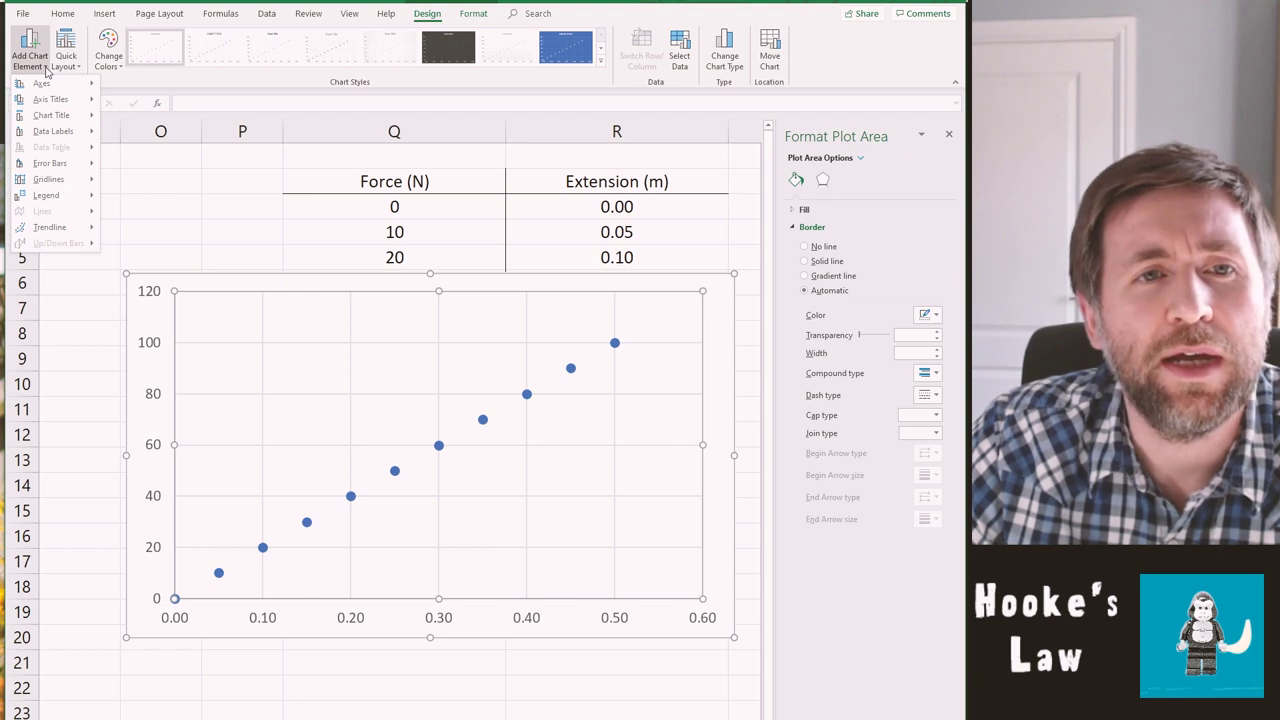
{"action": "mouse_move", "coordinate": [55, 99]}
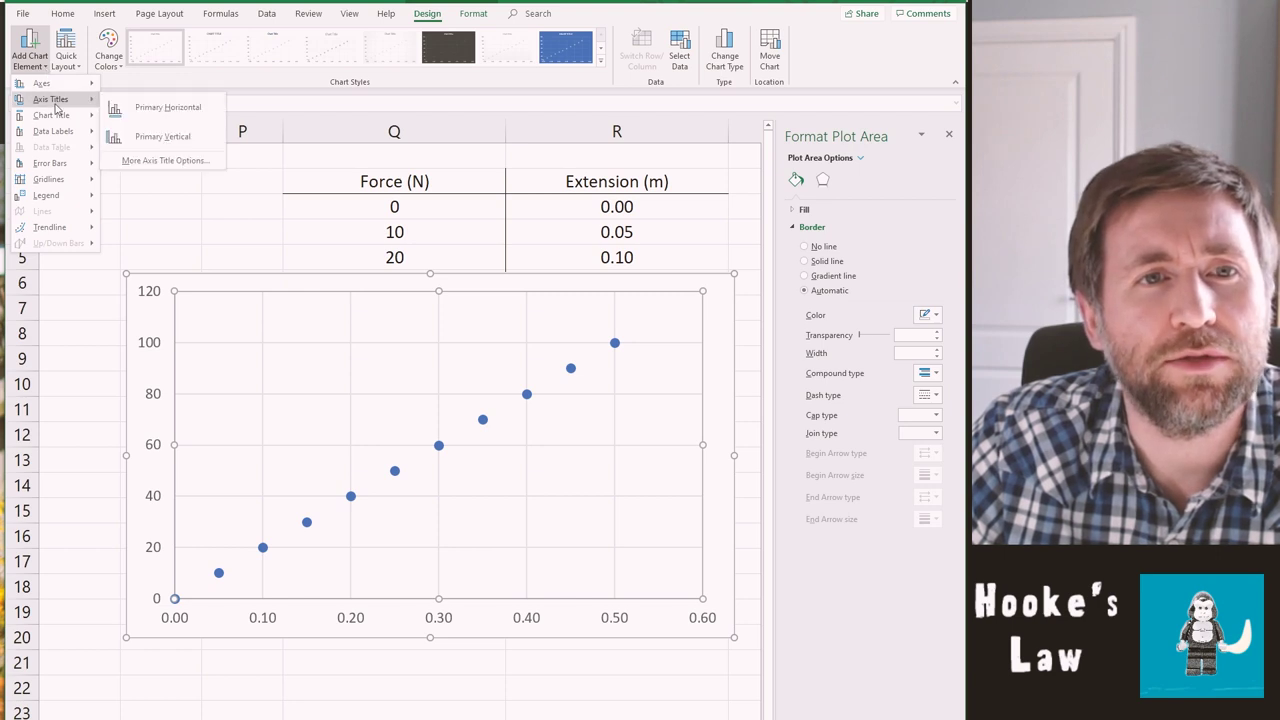
{"action": "left_click", "coordinate": [197, 108]}
{"action": "left_click", "coordinate": [30, 55]}
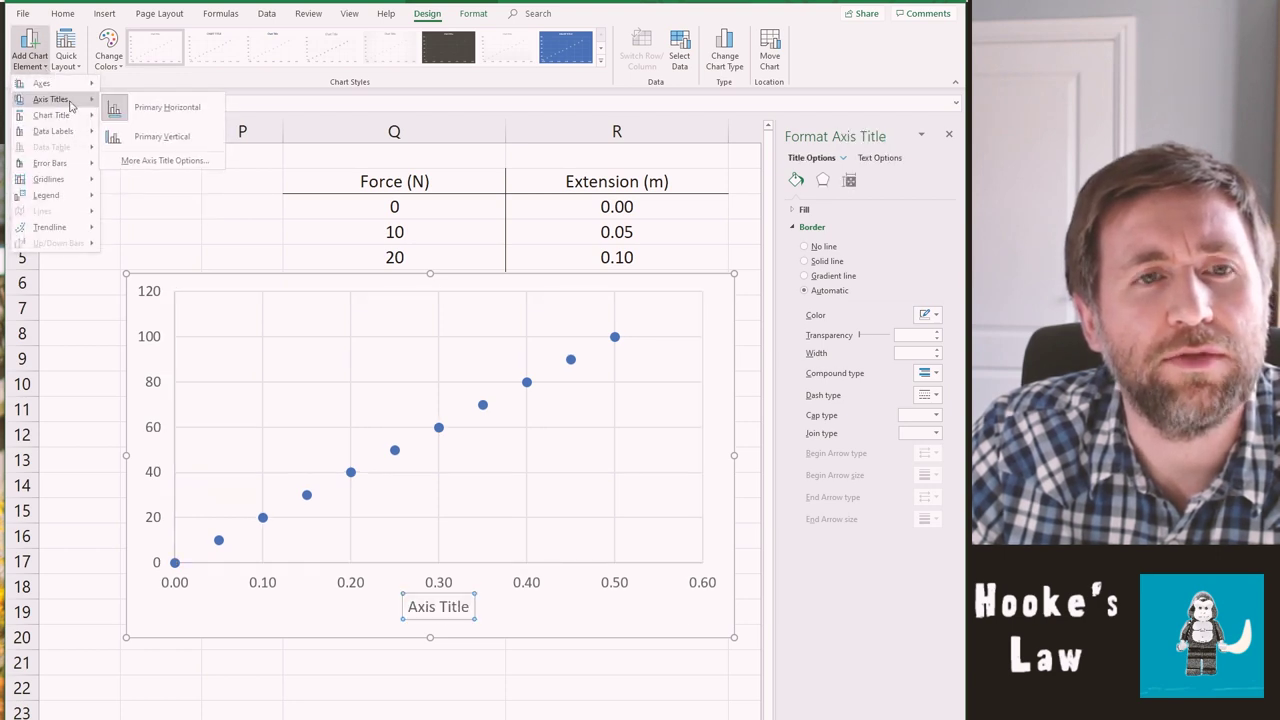
{"action": "left_click", "coordinate": [150, 136]}
Step: Name the vertical axis "Force (N)" and the horizontal axis "Extension (m)"
{"action": "triple_click", "coordinate": [160, 442]}
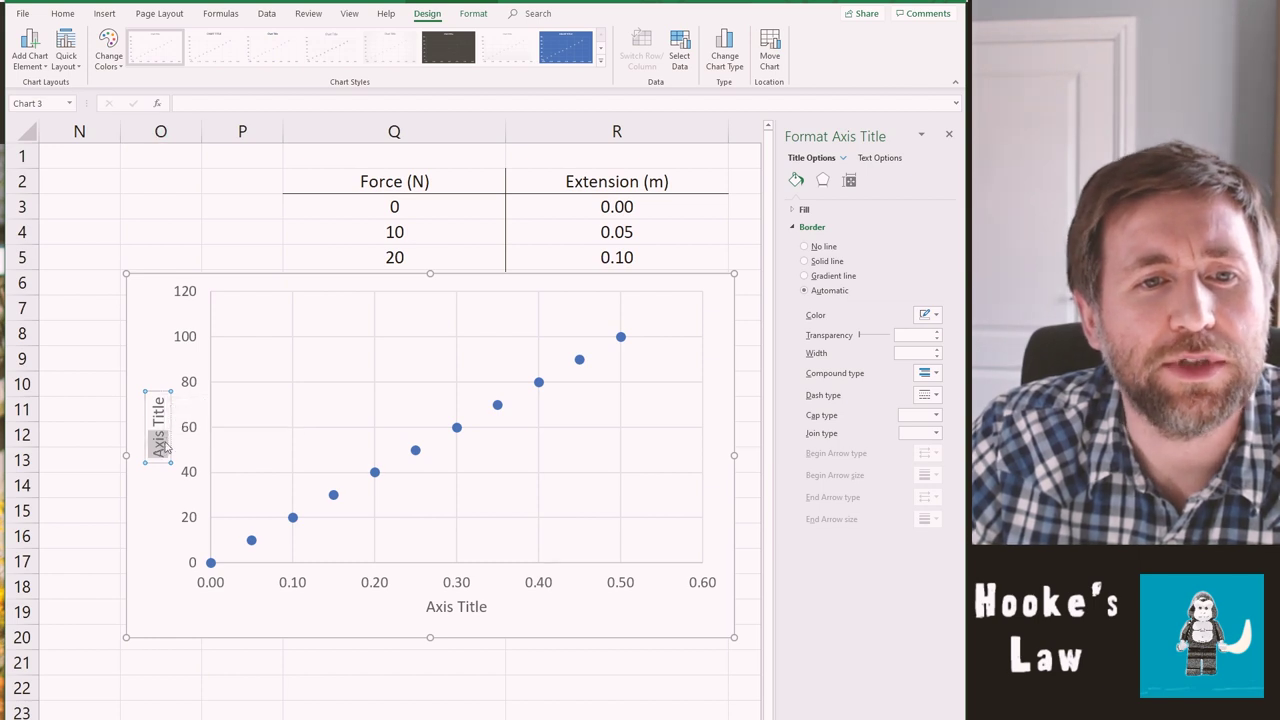
{"action": "type", "text": "Force"}
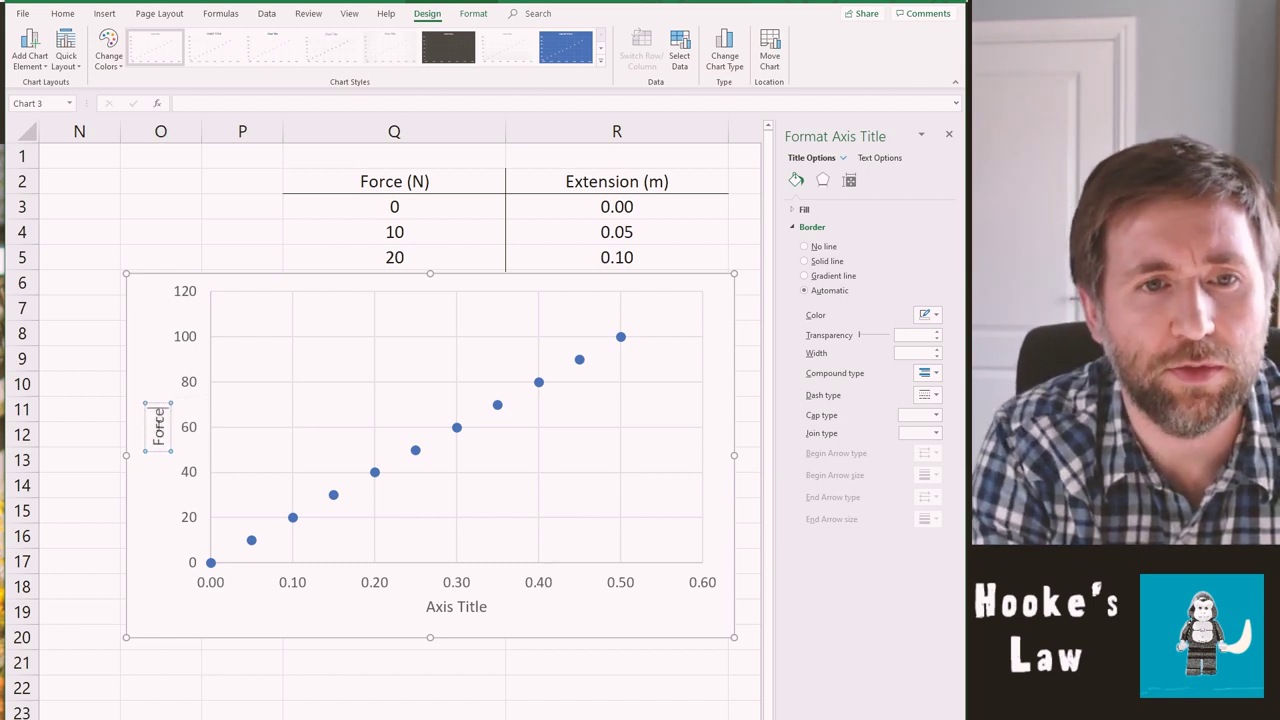
{"action": "type", "text": " (N)"}
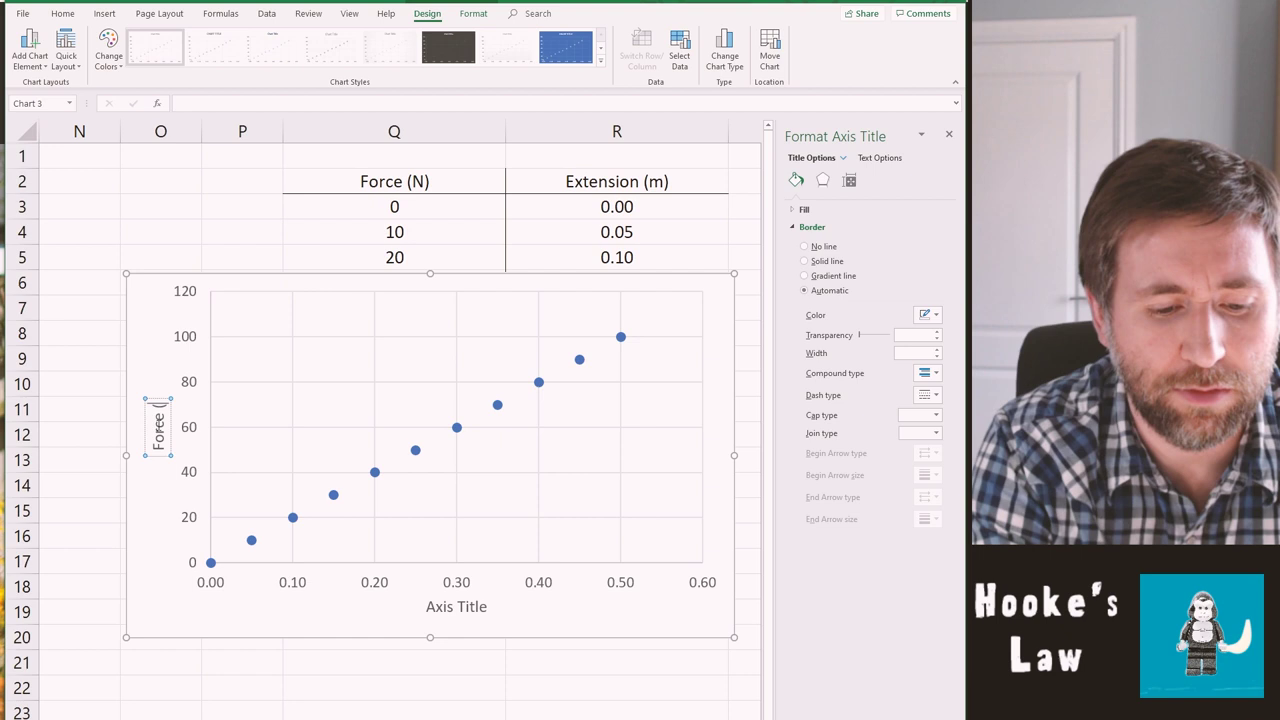
{"action": "double_click", "coordinate": [472, 607]}
{"action": "left_click_drag", "start_coordinate": [437, 601], "coordinate": [426, 607]}
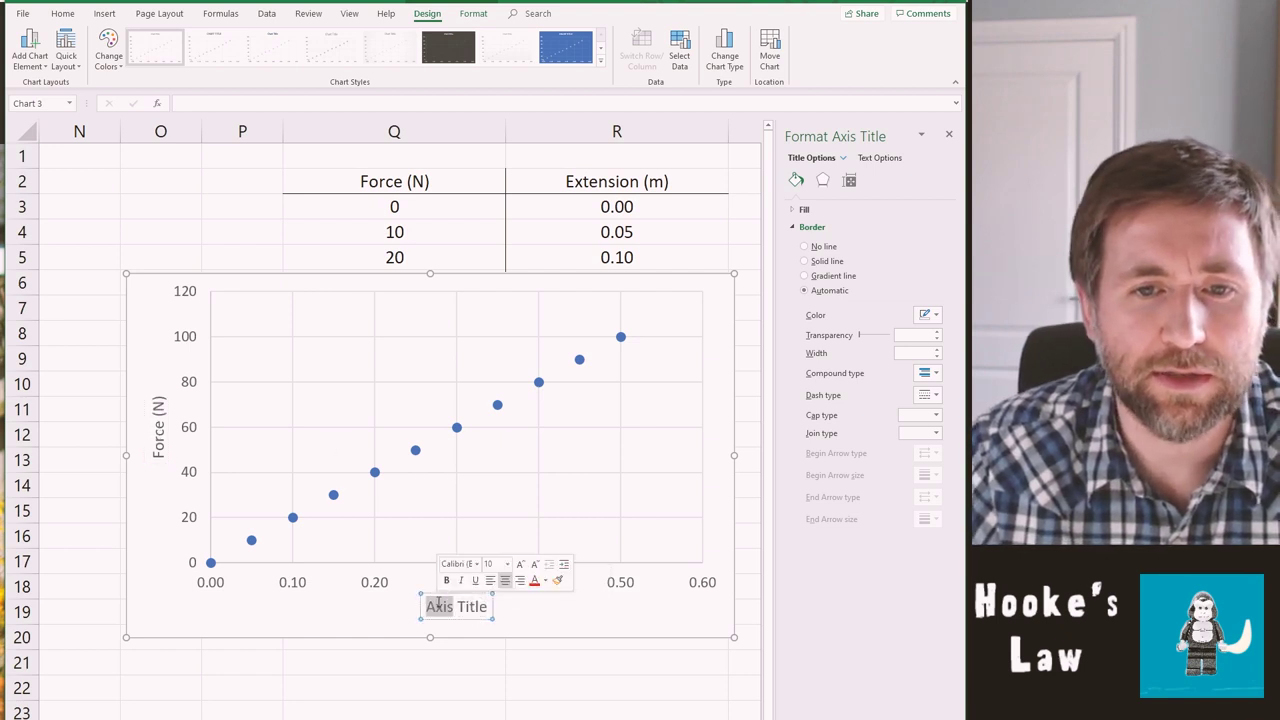
{"action": "type", "text": "Extension (m)"}
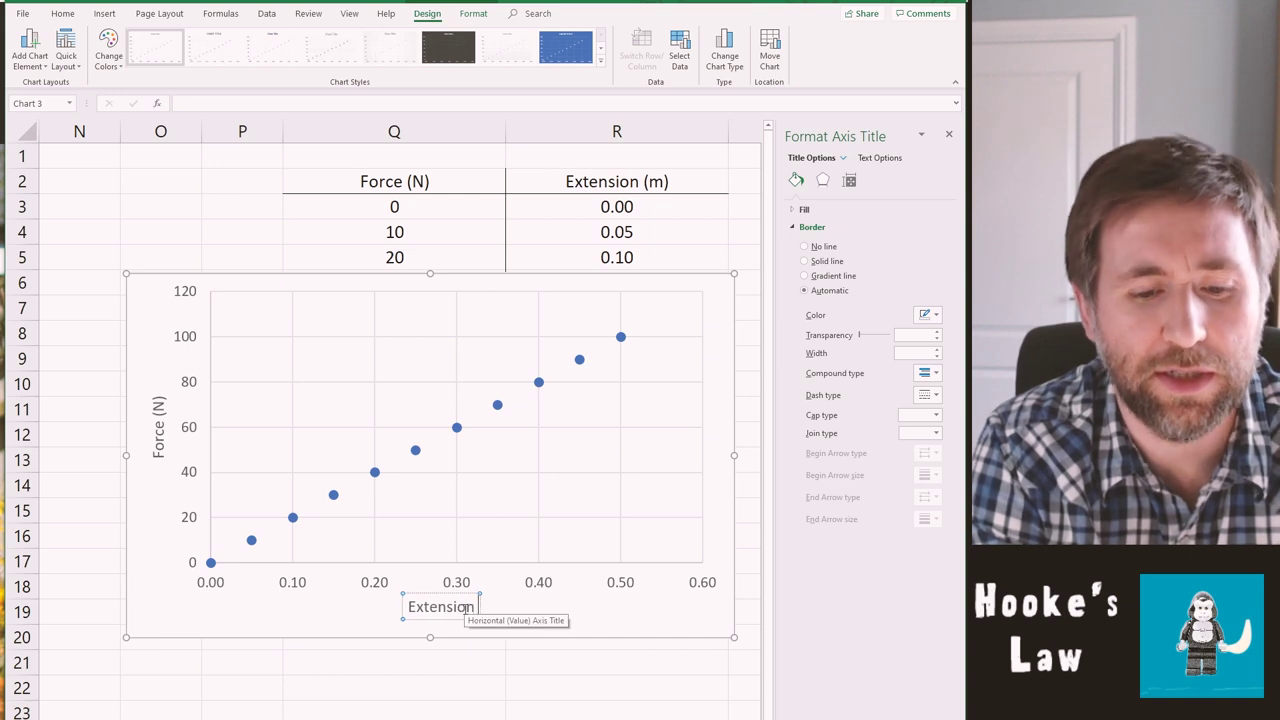
{"action": "left_click", "coordinate": [515, 662]}
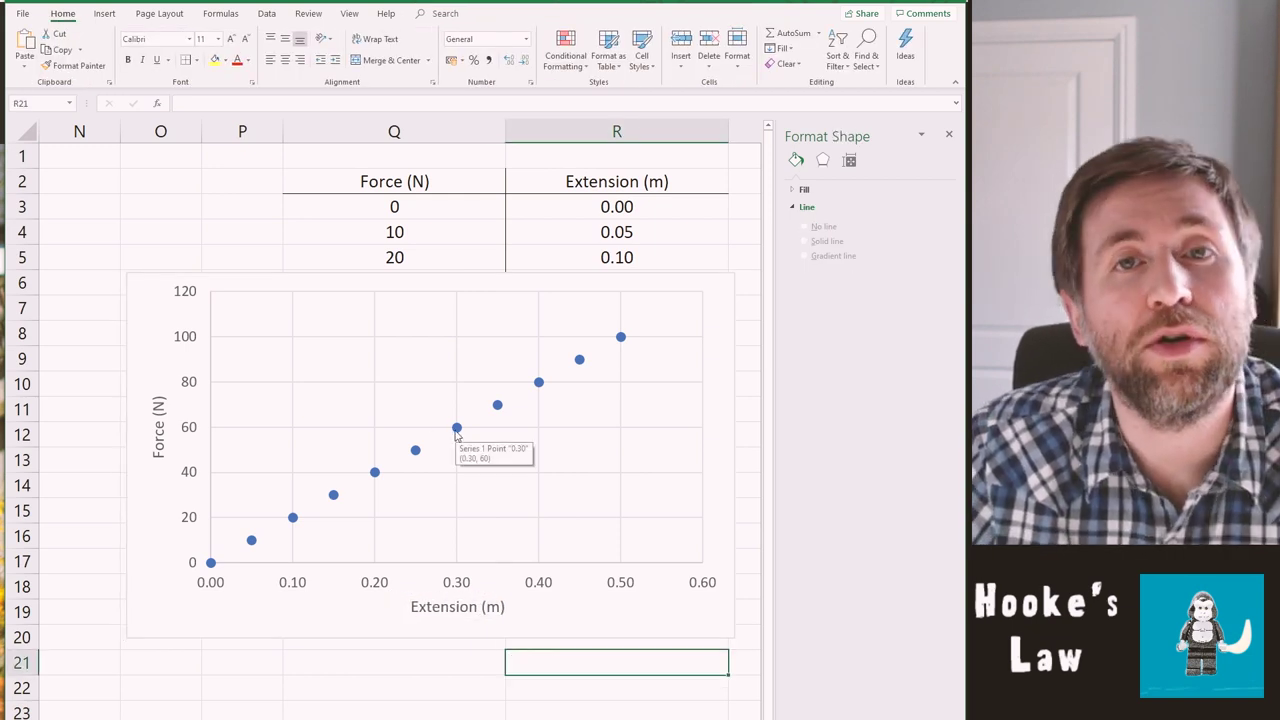
Step: Add a linear trendline to the plotted points and display its equation on the chart
{"action": "left_click", "coordinate": [455, 430]}
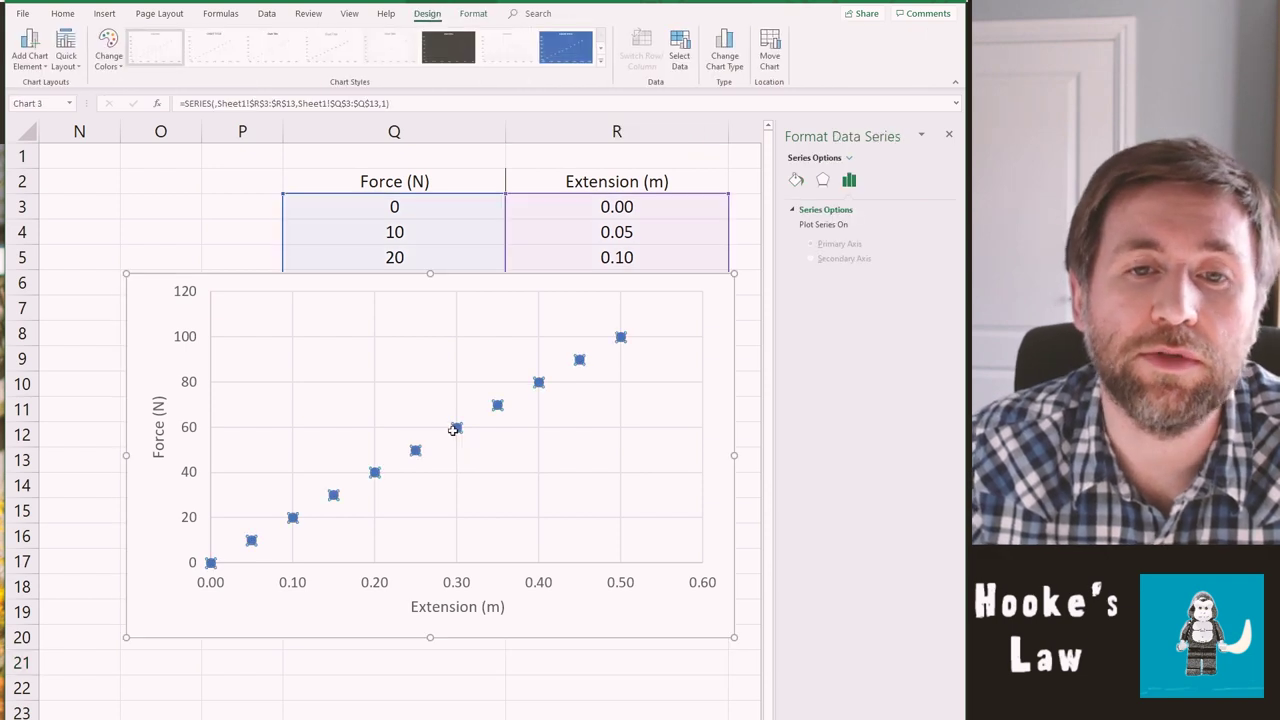
{"action": "right_click", "coordinate": [454, 428]}
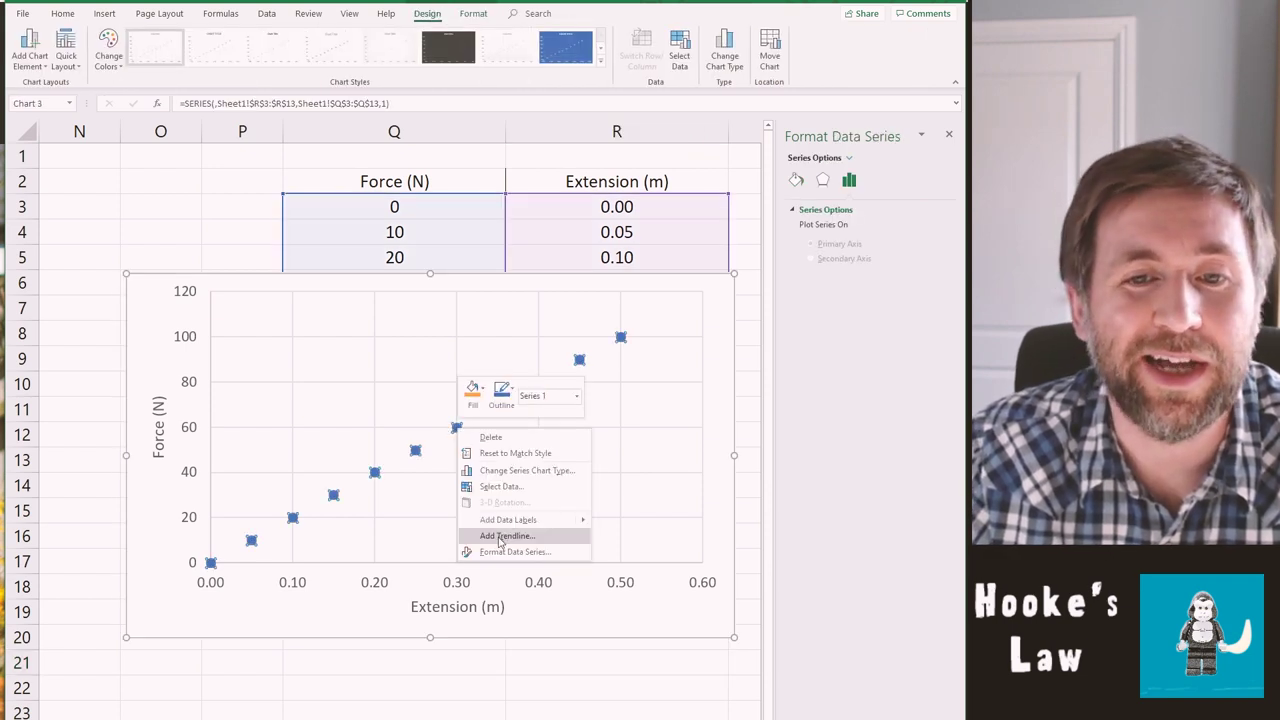
{"action": "left_click", "coordinate": [506, 536]}
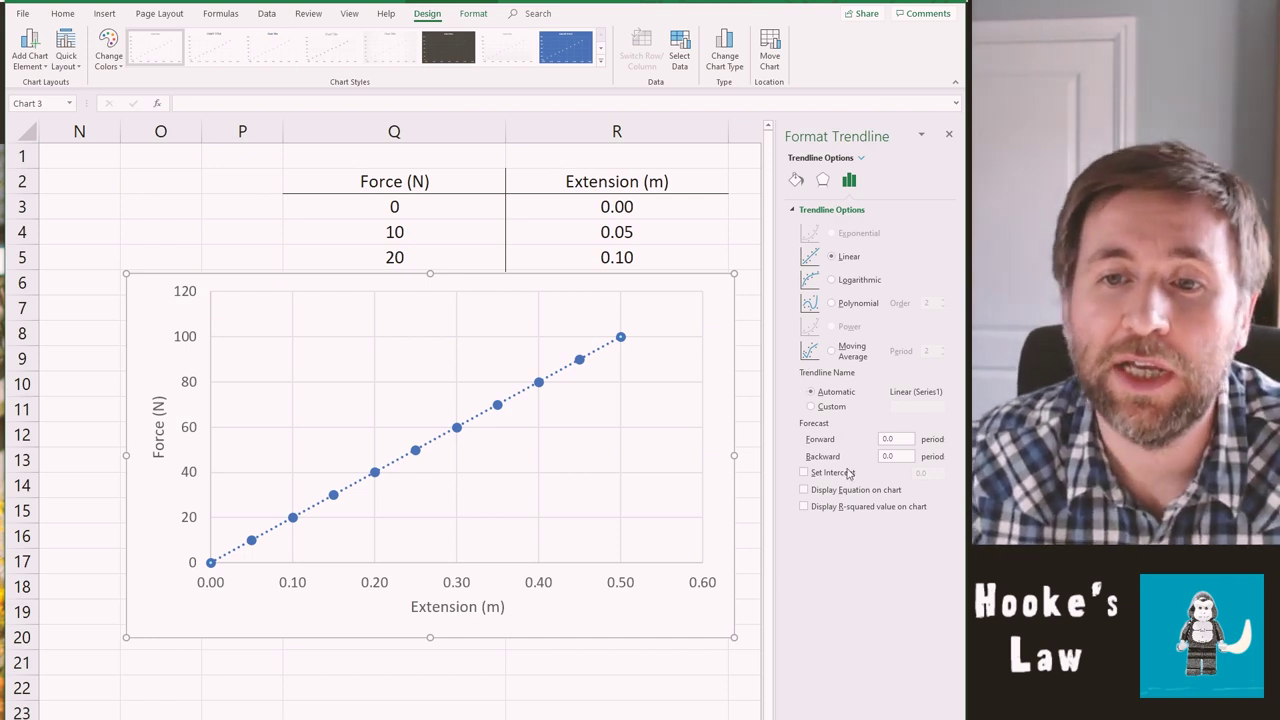
{"action": "left_click", "coordinate": [846, 494]}
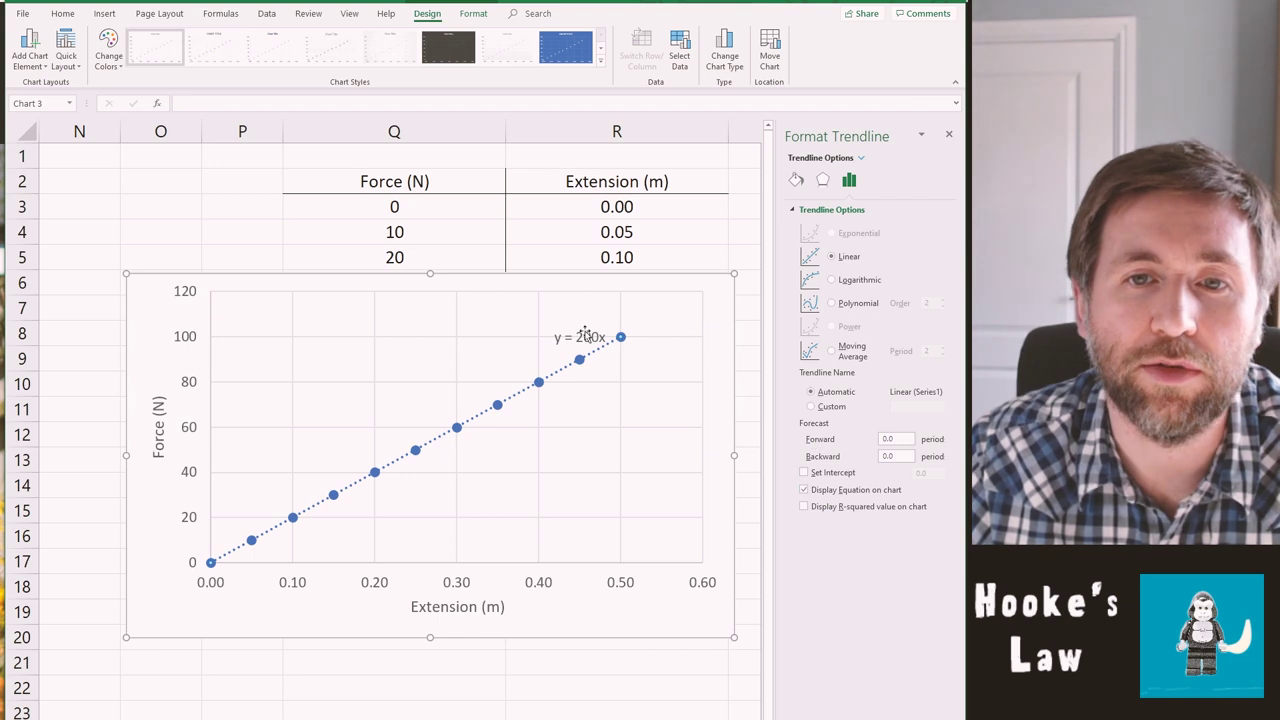
Step: Move the trendline equation clear of the line above the plotted points and enlarge its text
{"action": "left_click", "coordinate": [590, 333]}
{"action": "left_click_drag", "start_coordinate": [524, 323], "coordinate": [448, 316]}
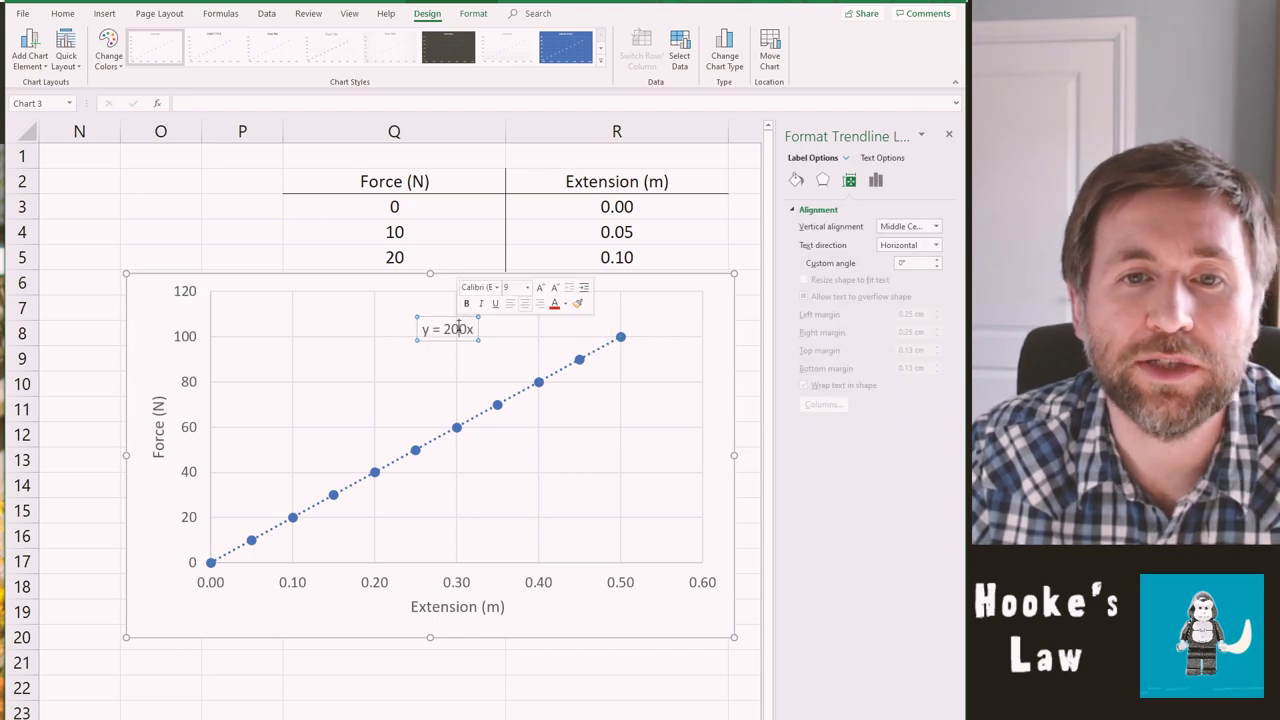
{"action": "triple_click", "coordinate": [448, 329]}
{"action": "left_click", "coordinate": [540, 287]}
{"action": "left_click", "coordinate": [540, 287]}
{"action": "left_click", "coordinate": [540, 287]}
{"action": "left_click", "coordinate": [540, 287]}
{"action": "left_click", "coordinate": [663, 337]}
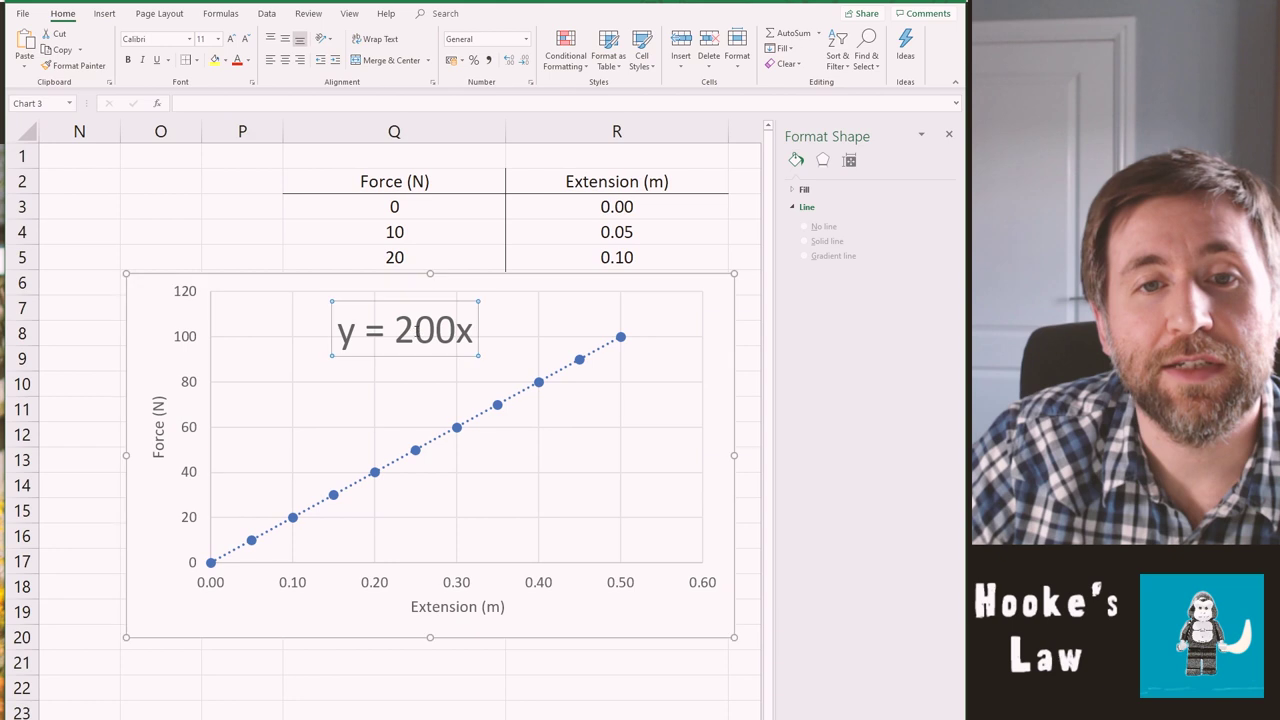
Step: Highlight the gradient in the trendline equation for inspection
{"action": "left_click", "coordinate": [400, 333]}
{"action": "left_click_drag", "start_coordinate": [396, 333], "coordinate": [458, 333]}
{"action": "left_click", "coordinate": [257, 212]}
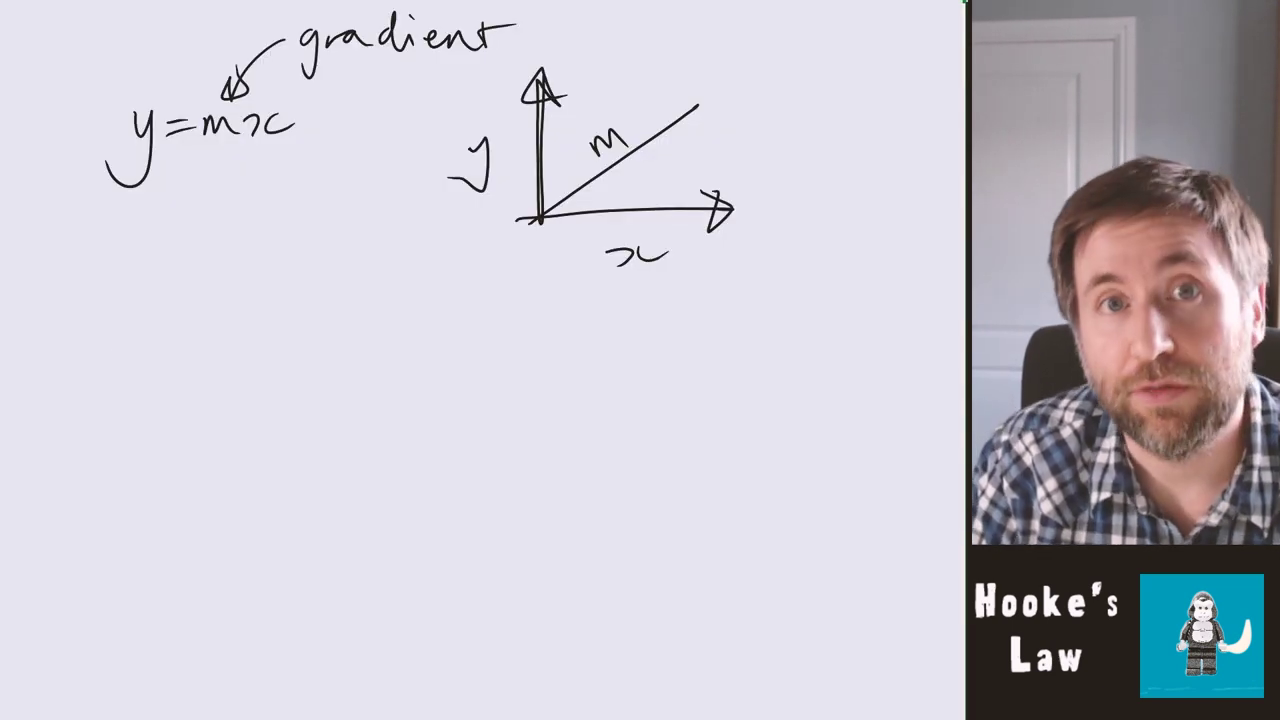
Step: Switch to the whiteboard and handwrite a second equation beneath y = mx
{"action": "left_click_drag", "start_coordinate": [117, 342], "coordinate": [115, 406]}
{"action": "mouse_move", "coordinate": [118, 345]}
{"action": "left_mouse_down"}
{"action": "mouse_move", "coordinate": [154, 343]}
{"action": "mouse_move", "coordinate": [180, 380]}
{"action": "left_mouse_up"}
{"action": "mouse_move", "coordinate": [206, 347]}
{"action": "left_mouse_down"}
{"action": "mouse_move", "coordinate": [204, 398]}
{"action": "mouse_move", "coordinate": [322, 394]}
{"action": "left_mouse_up"}
Step: Sketch a second straight-line graph from the origin below the first one and label its axes
{"action": "left_click_drag", "start_coordinate": [463, 536], "coordinate": [462, 408]}
{"action": "left_click_drag", "start_coordinate": [440, 436], "coordinate": [488, 432]}
{"action": "left_click_drag", "start_coordinate": [444, 535], "coordinate": [622, 535]}
{"action": "left_click_drag", "start_coordinate": [604, 522], "coordinate": [606, 556]}
{"action": "left_click_drag", "start_coordinate": [404, 462], "coordinate": [402, 498]}
{"action": "mouse_move", "coordinate": [400, 462]}
{"action": "left_mouse_down"}
{"action": "mouse_move", "coordinate": [440, 458]}
{"action": "mouse_move", "coordinate": [430, 478]}
{"action": "left_mouse_up"}
{"action": "left_click_drag", "start_coordinate": [518, 594], "coordinate": [552, 592]}
{"action": "left_click_drag", "start_coordinate": [566, 580], "coordinate": [584, 590]}
{"action": "left_click_drag", "start_coordinate": [586, 576], "coordinate": [602, 590]}
{"action": "mouse_move", "coordinate": [466, 535]}
{"action": "left_mouse_down"}
{"action": "mouse_move", "coordinate": [590, 438]}
{"action": "mouse_move", "coordinate": [518, 466]}
{"action": "left_mouse_up"}
{"action": "left_click_drag", "start_coordinate": [536, 450], "coordinate": [546, 464]}
Step: Add handwritten marks below the second equation on the whiteboard
{"action": "left_click_drag", "start_coordinate": [198, 428], "coordinate": [220, 428]}
{"action": "left_click_drag", "start_coordinate": [100, 540], "coordinate": [262, 551]}
{"action": "left_click_drag", "start_coordinate": [242, 535], "coordinate": [288, 527]}
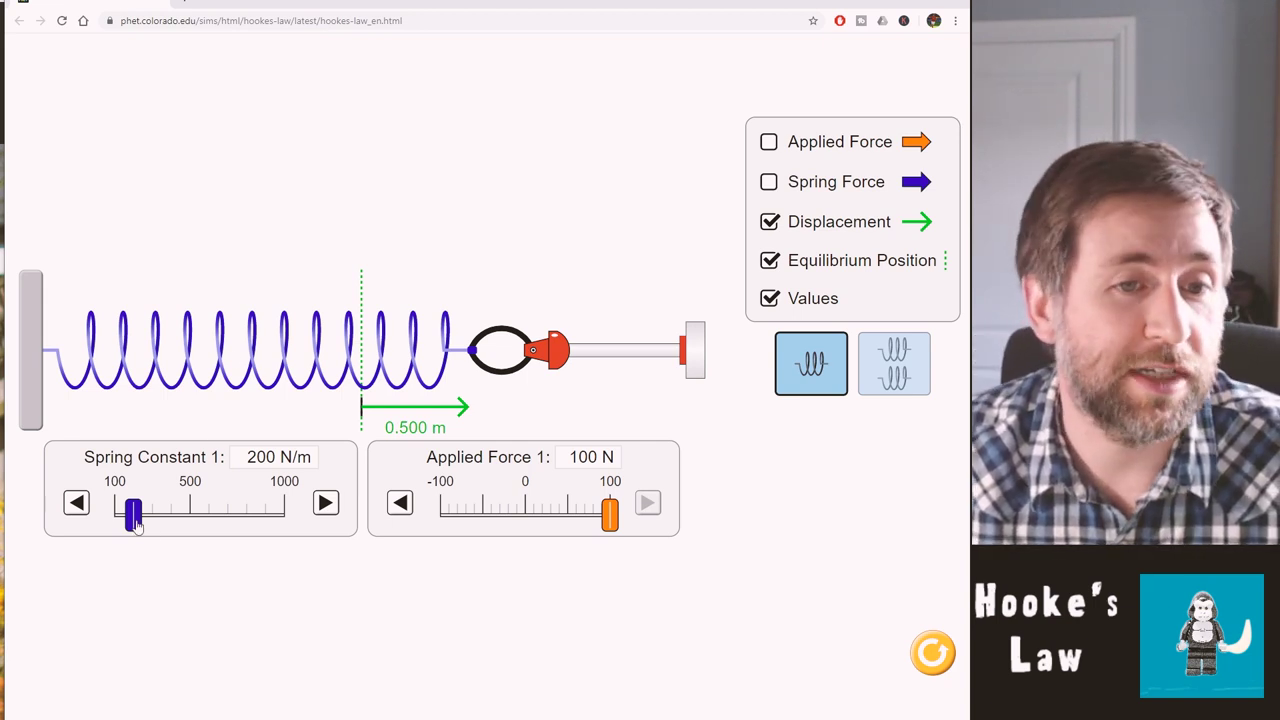
Step: Switch to the PhET Hooke's Law simulation and set the spring constant to 790 N/m and the applied force to 37 N
{"action": "left_click_drag", "start_coordinate": [140, 528], "coordinate": [238, 520]}
{"action": "left_click_drag", "start_coordinate": [610, 516], "coordinate": [556, 520]}
{"action": "mouse_move", "coordinate": [260, 522]}
{"action": "left_mouse_down"}
{"action": "mouse_move", "coordinate": [160, 524]}
{"action": "mouse_move", "coordinate": [288, 524]}
{"action": "mouse_move", "coordinate": [248, 530]}
{"action": "left_mouse_up"}
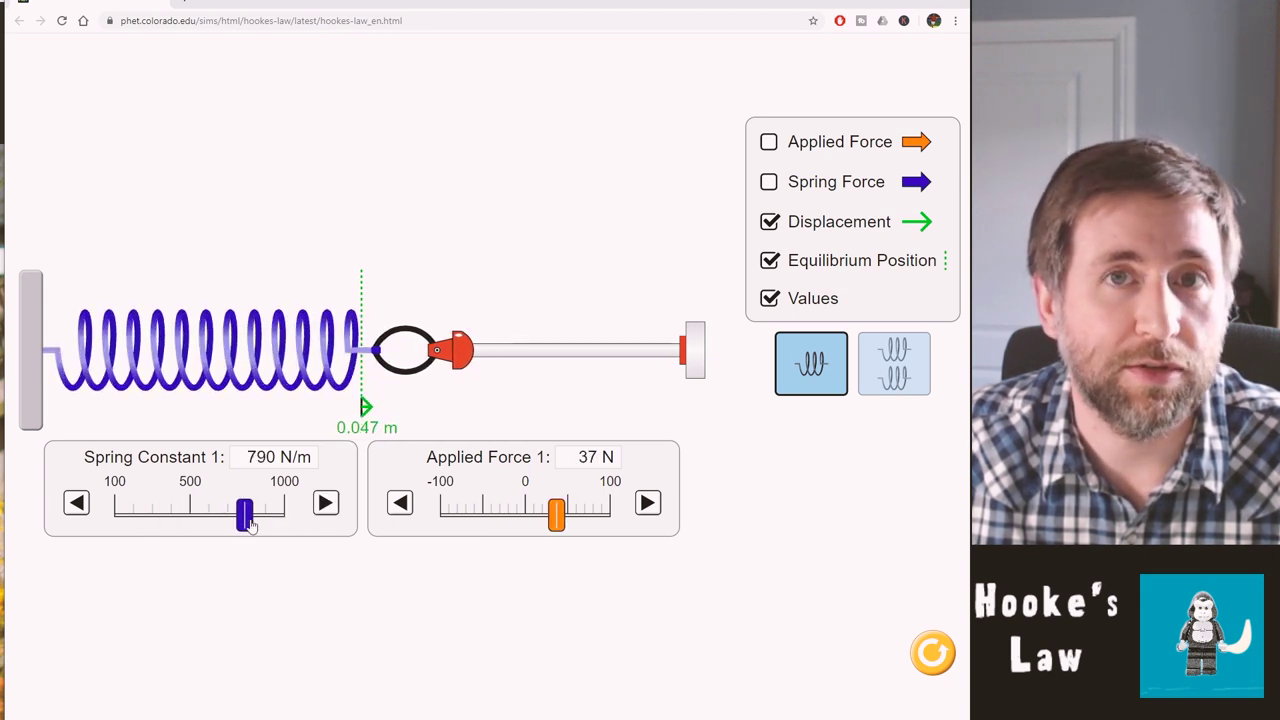